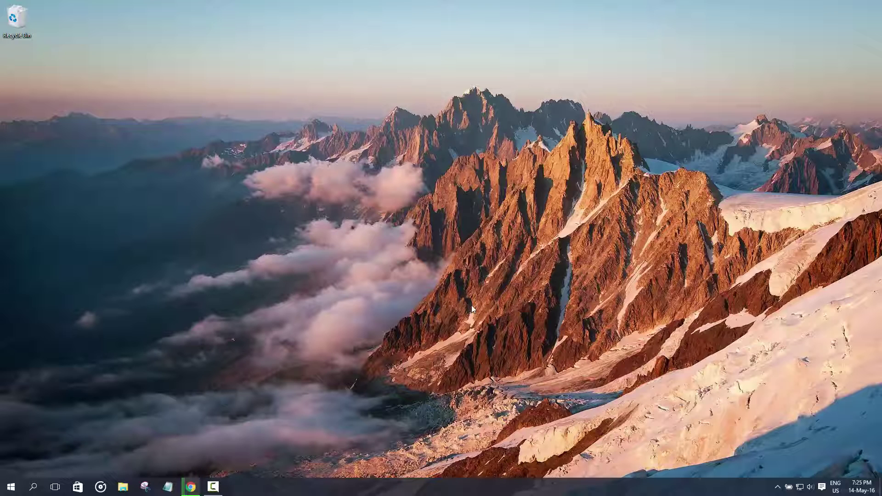
# Launch ROBLOX Studio and open the Rendering category of its settings, accepting the warning about changing settings
pyautogui.click(16, 481)
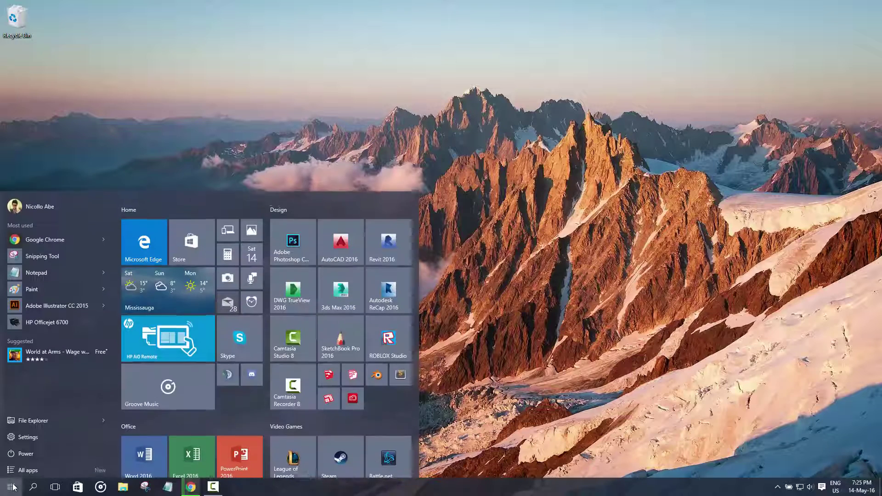
pyautogui.click(386, 335)
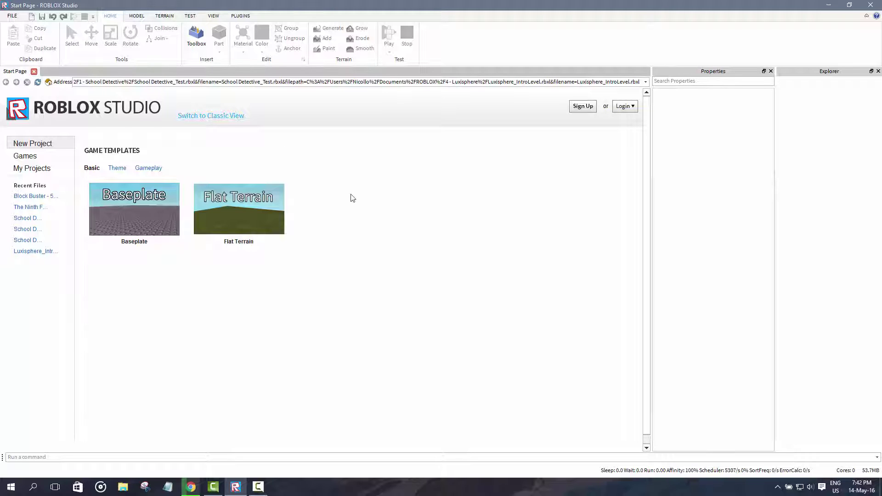
pyautogui.click(12, 18)
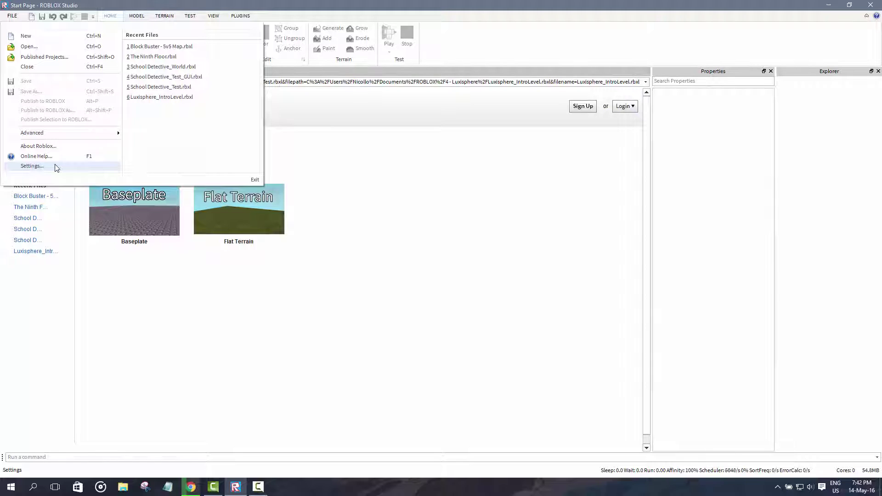
pyautogui.click(13, 16)
pyautogui.click(14, 17)
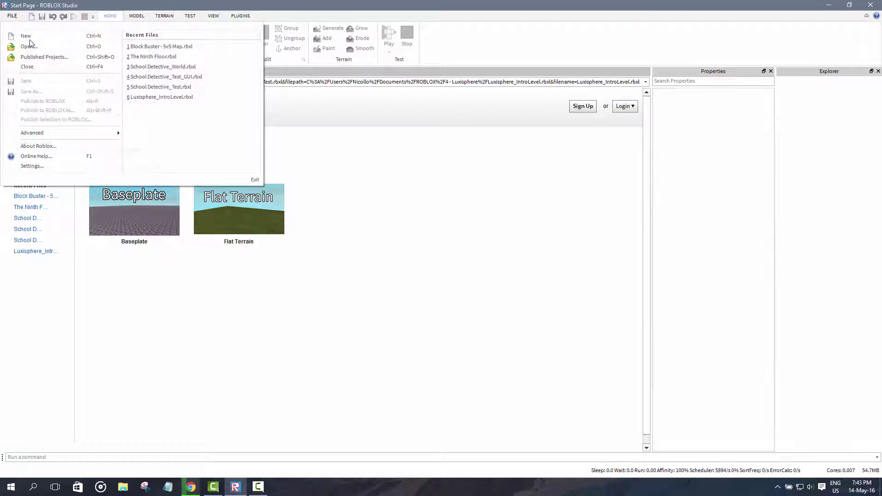
pyautogui.click(40, 169)
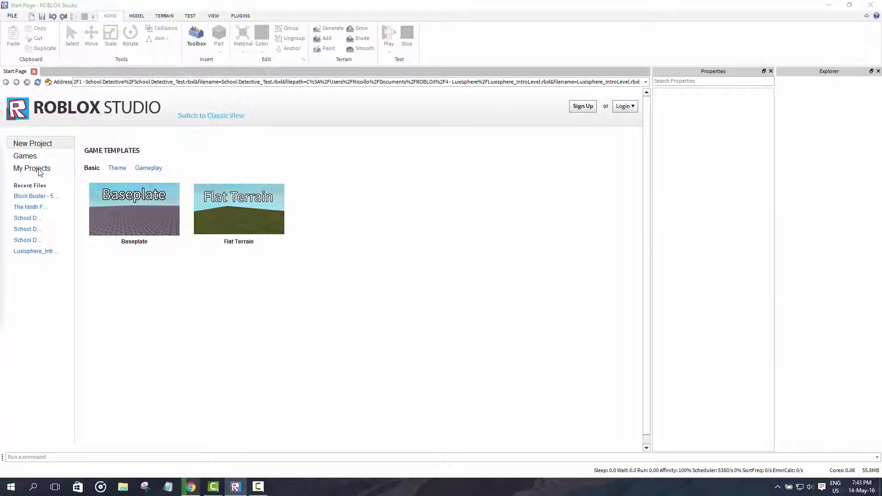
pyautogui.moveTo(0, 155); pyautogui.dragTo(504, 155)
pyautogui.click(349, 240)
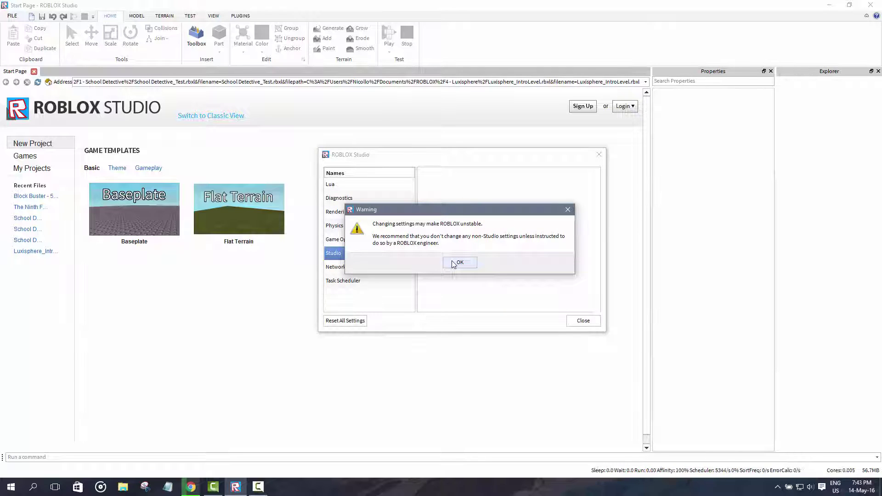
pyautogui.click(459, 263)
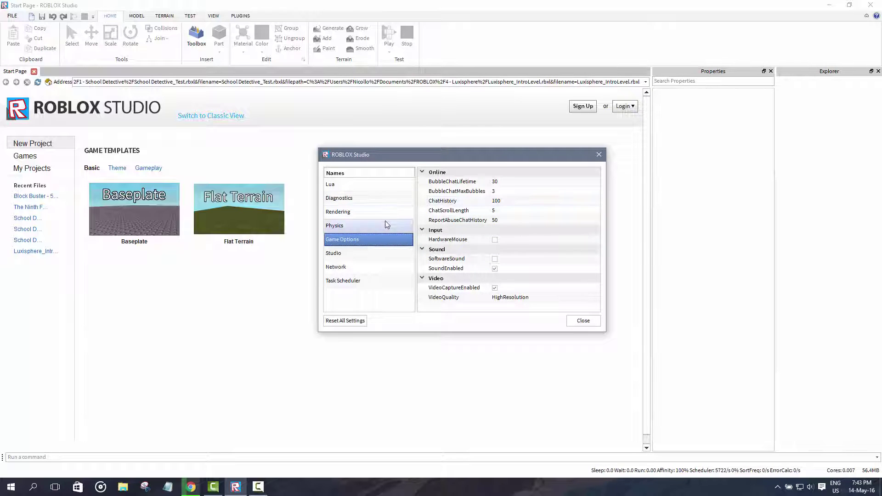
pyautogui.click(363, 212)
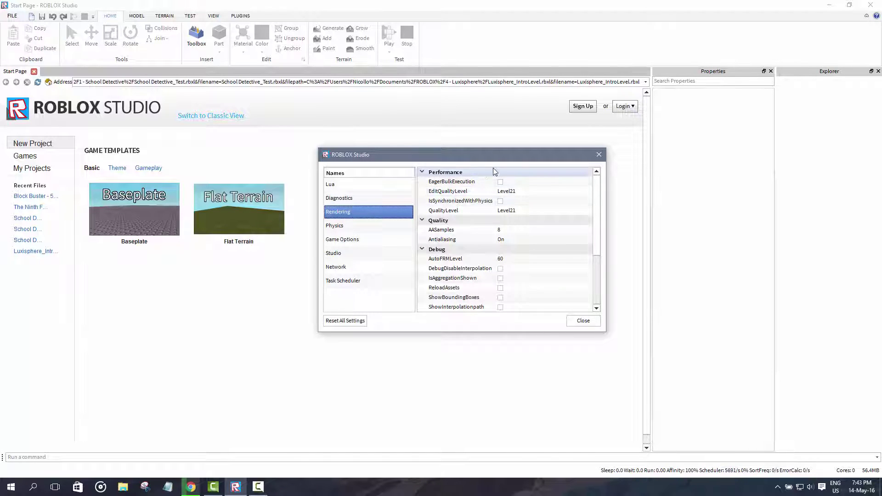
# Set both EditQualityLevel and QualityLevel to Automatic in the rendering performance settings
pyautogui.click(523, 193)
pyautogui.click(519, 211)
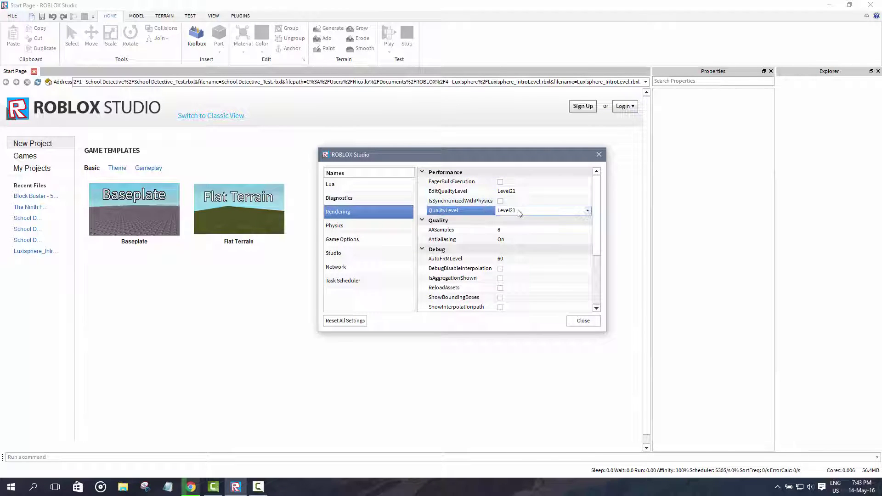
pyautogui.click(535, 193)
pyautogui.click(546, 193)
pyautogui.click(554, 194)
pyautogui.click(566, 210)
pyautogui.click(566, 210)
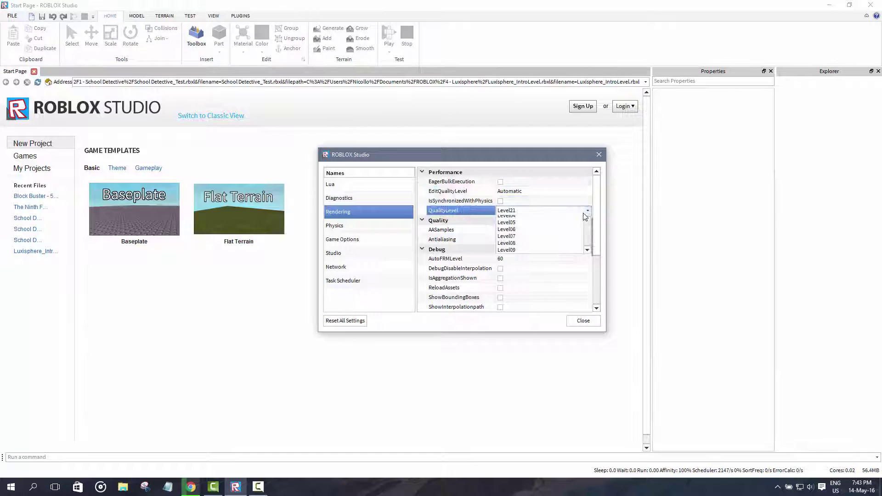
pyautogui.moveTo(589, 250); pyautogui.dragTo(588, 221)
pyautogui.click(563, 219)
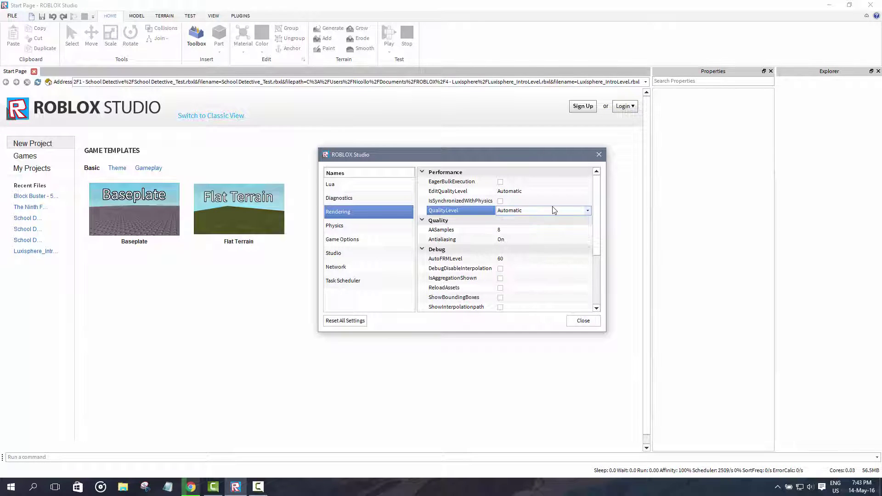
# Set both EditQualityLevel and QualityLevel to Level21, then close the settings and acknowledge the restart notice
pyautogui.click(585, 193)
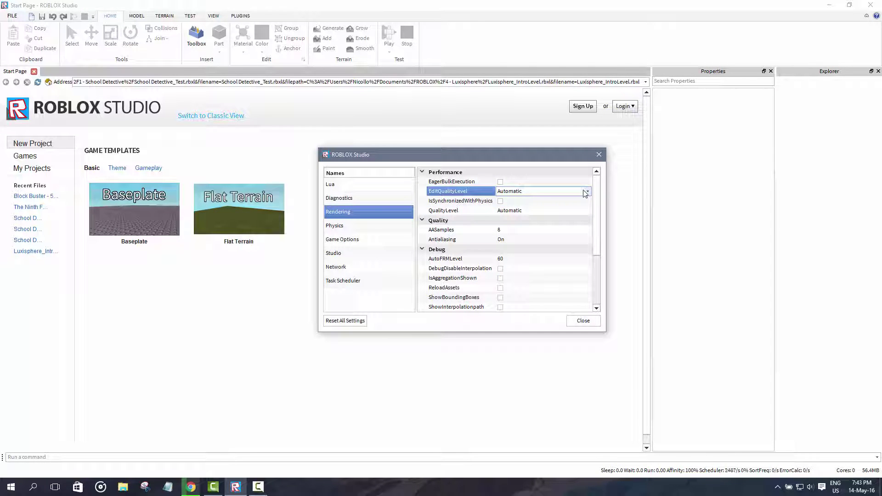
pyautogui.click(586, 192)
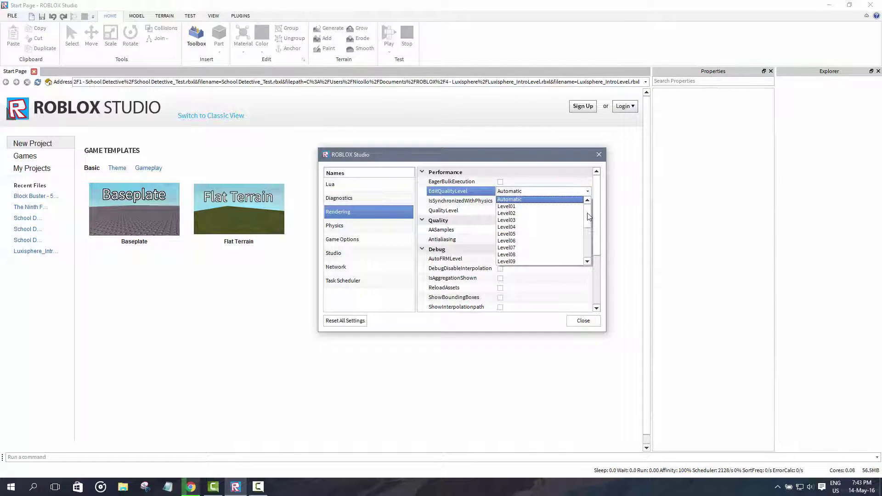
pyautogui.moveTo(589, 210); pyautogui.dragTo(589, 244)
pyautogui.click(566, 263)
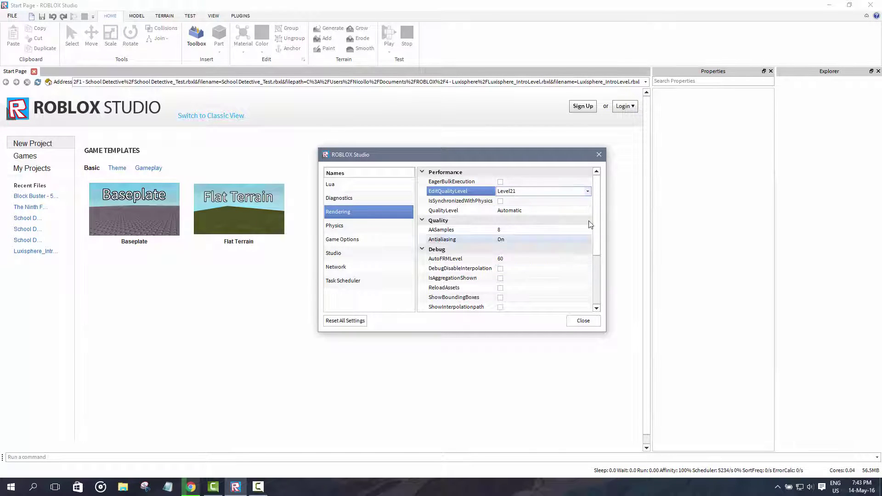
pyautogui.click(589, 211)
pyautogui.click(588, 210)
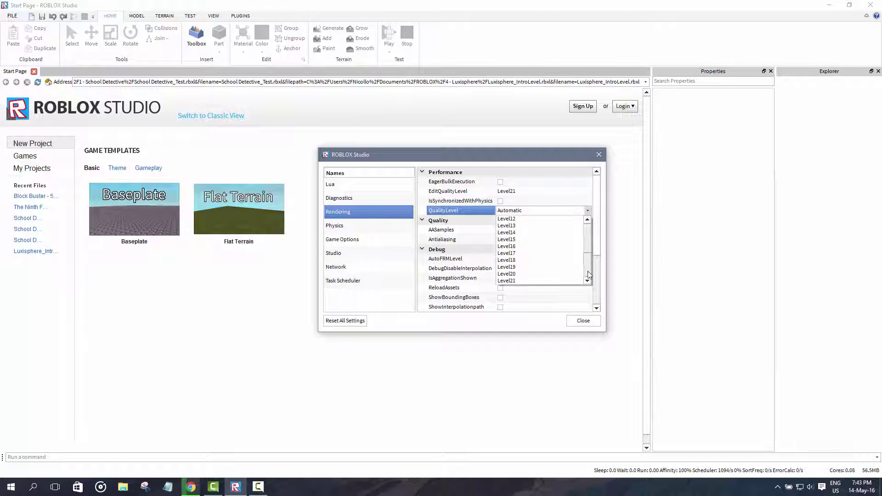
pyautogui.click(569, 283)
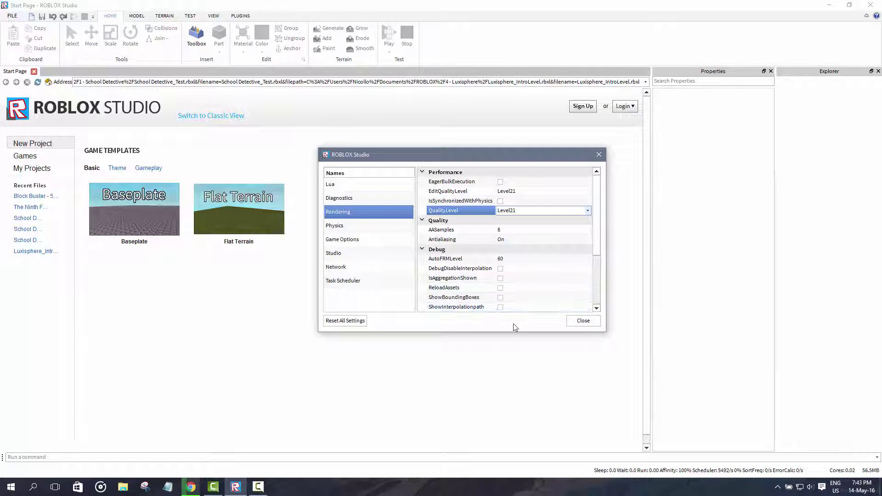
pyautogui.click(576, 323)
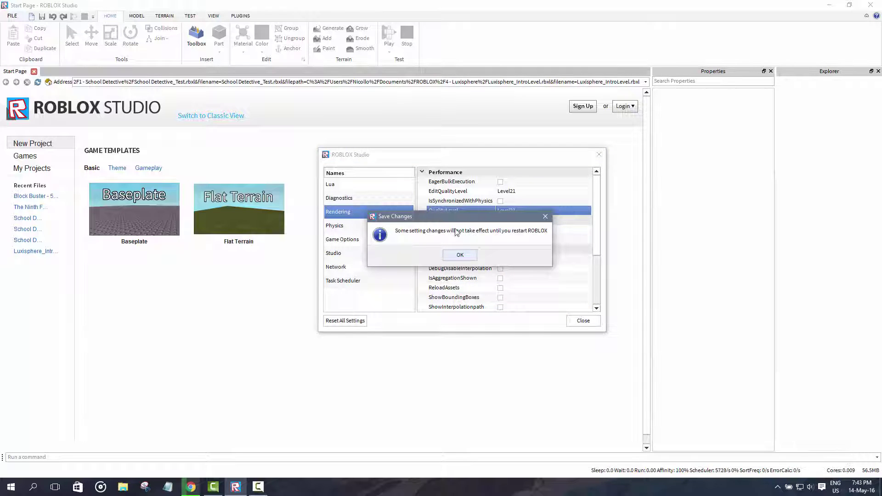
pyautogui.moveTo(460, 216); pyautogui.dragTo(461, 211)
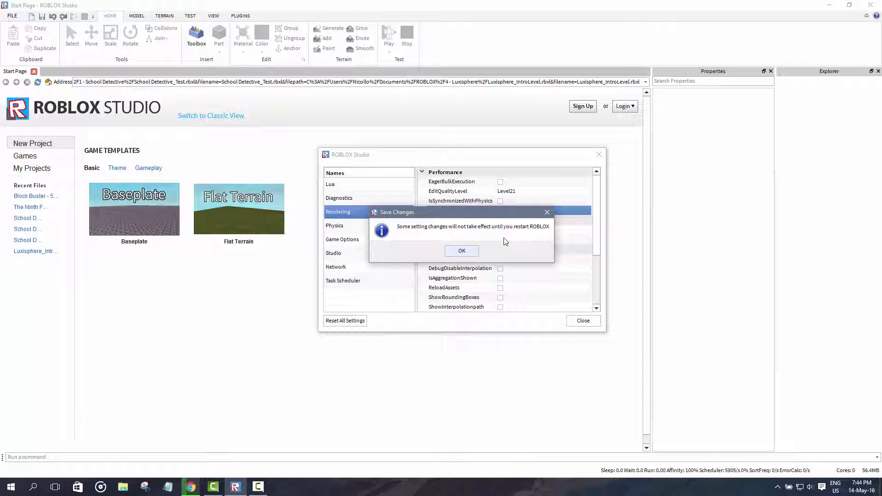
pyautogui.click(462, 251)
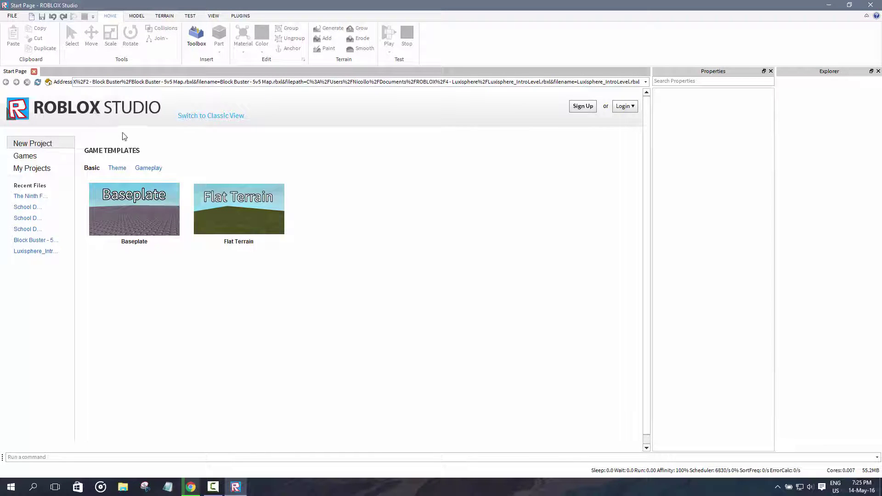
# Open the recent place file Block Buster - 5v5 Map.rbxl and view the map from farther away
pyautogui.click(12, 16)
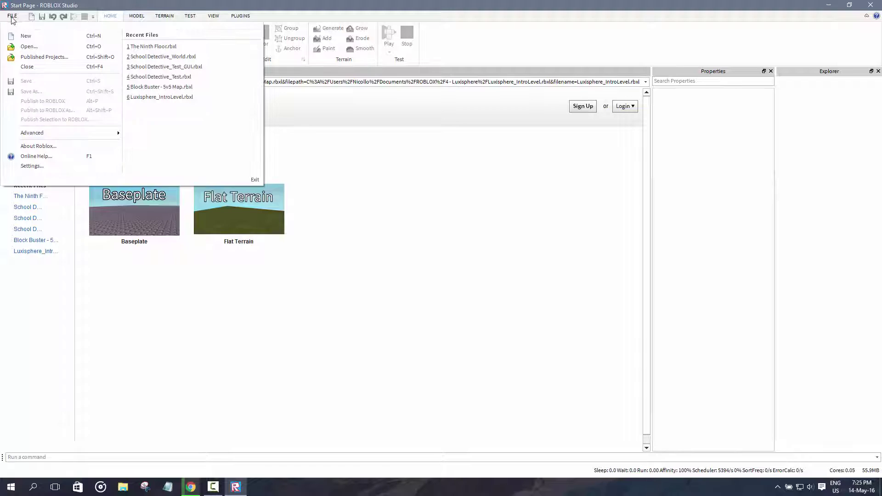
pyautogui.click(170, 87)
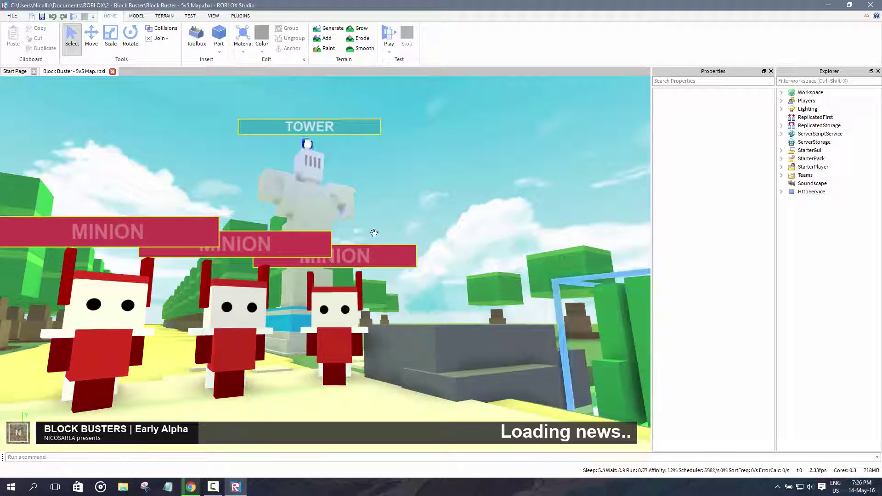
pyautogui.moveTo(369, 232)
pyautogui.mouseDown(button='right')
pyautogui.moveTo(373, 225)
pyautogui.moveTo(366, 232)
pyautogui.mouseUp(button='right')
pyautogui.scroll(-5, 370, 232)
pyautogui.scroll(-3, 369, 230)
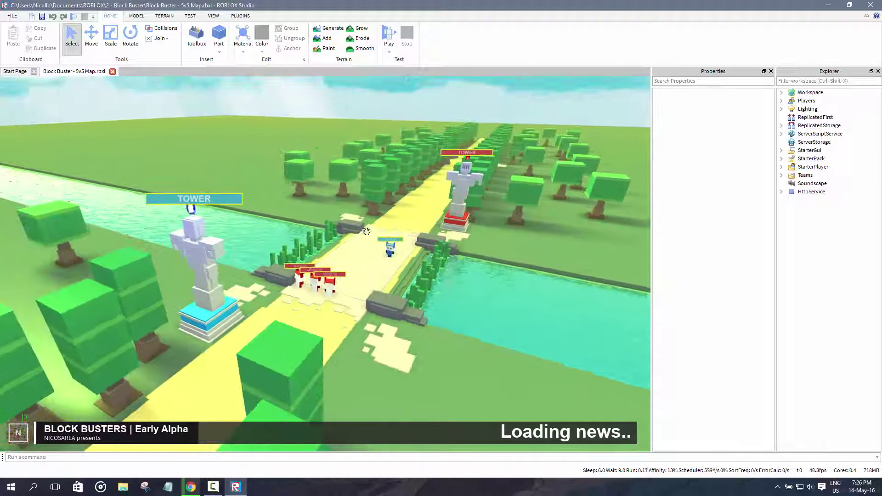
# Hide the Properties and Explorer windows and show both of them again
pyautogui.click(210, 16)
pyautogui.click(771, 71)
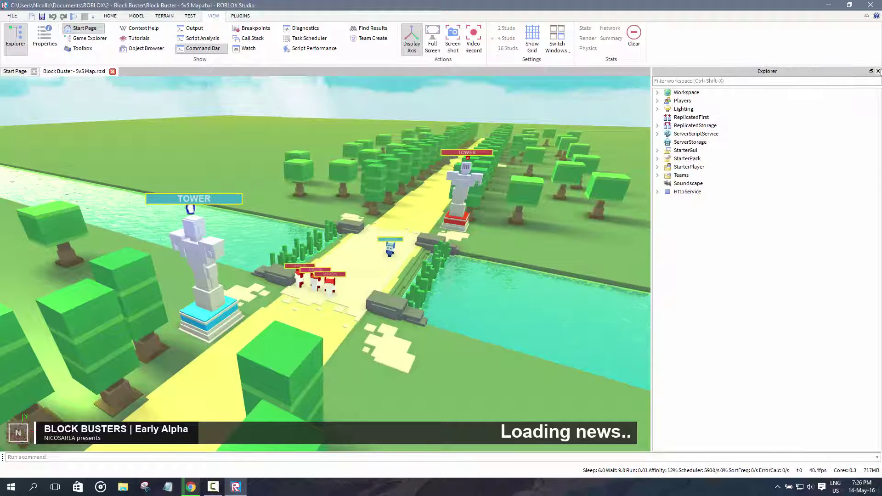
pyautogui.click(878, 71)
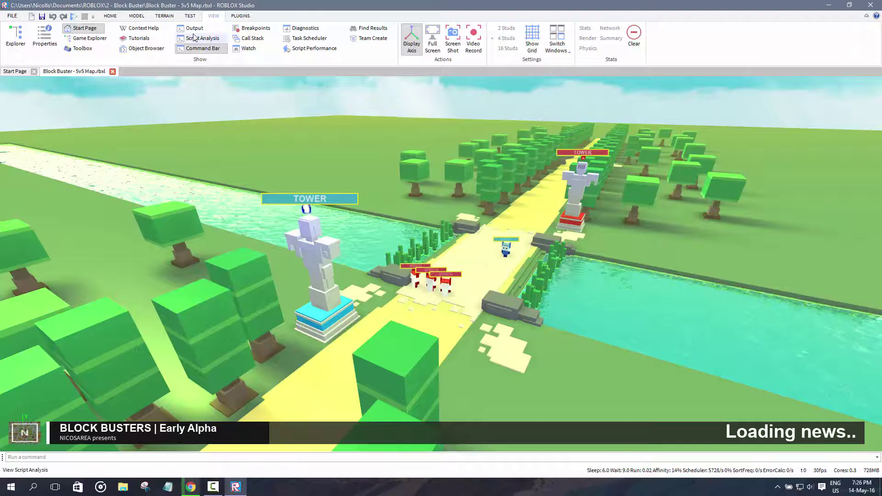
pyautogui.click(23, 45)
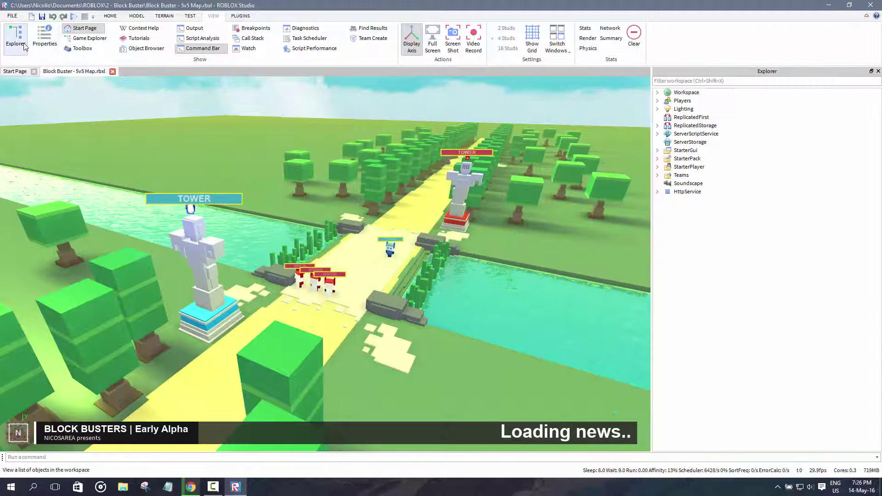
pyautogui.click(45, 38)
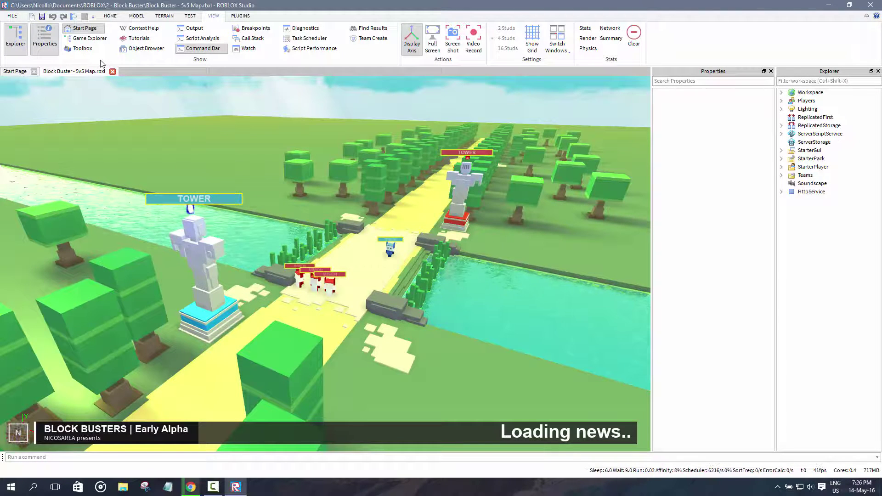
# Expand the Lighting service in the Explorer and insert a BloomEffect object into it
pyautogui.click(781, 109)
pyautogui.click(798, 111)
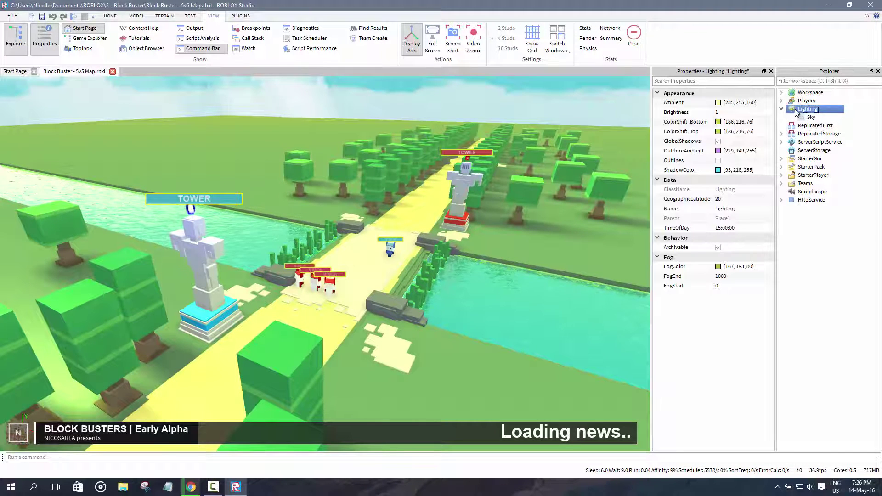
pyautogui.click(736, 102)
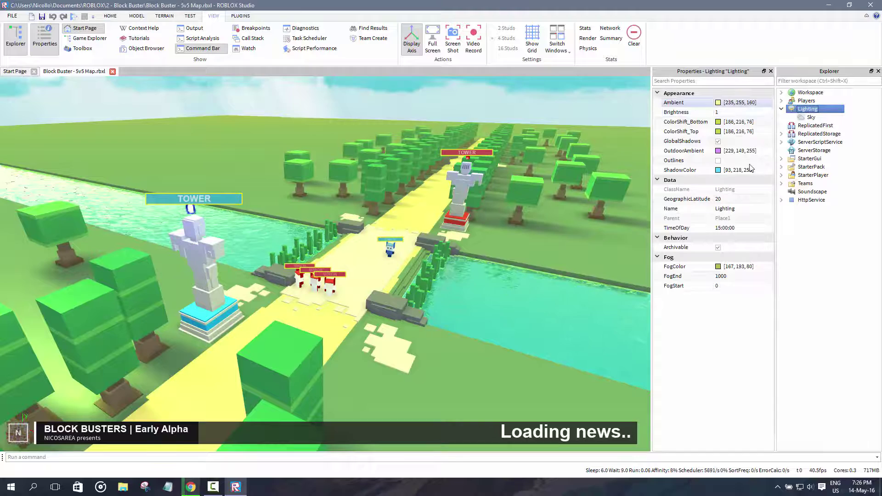
pyautogui.click(731, 122)
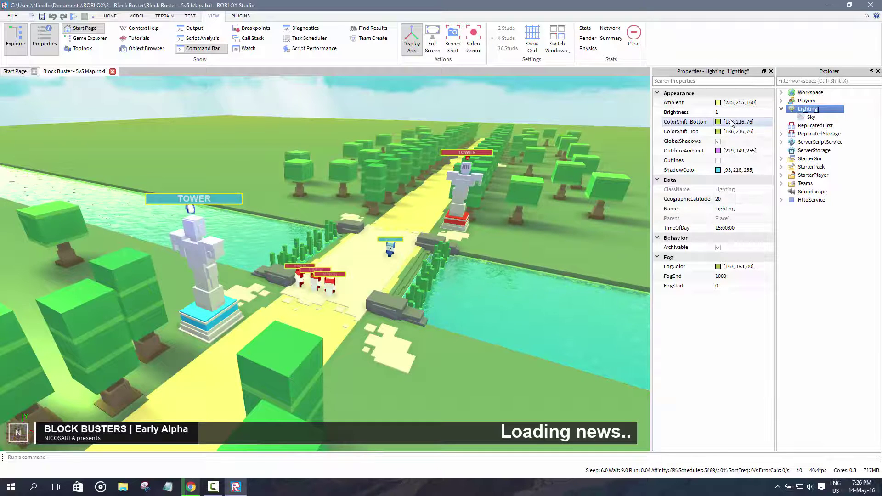
pyautogui.rightClick(808, 111)
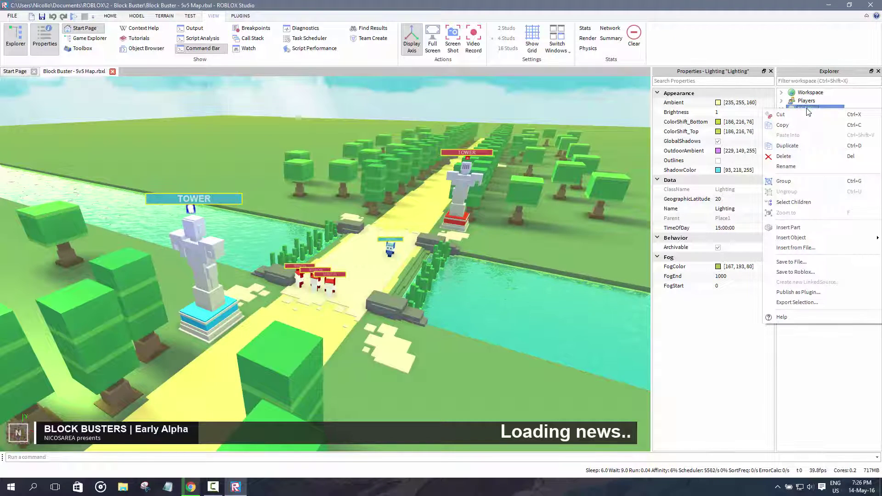
pyautogui.click(809, 111)
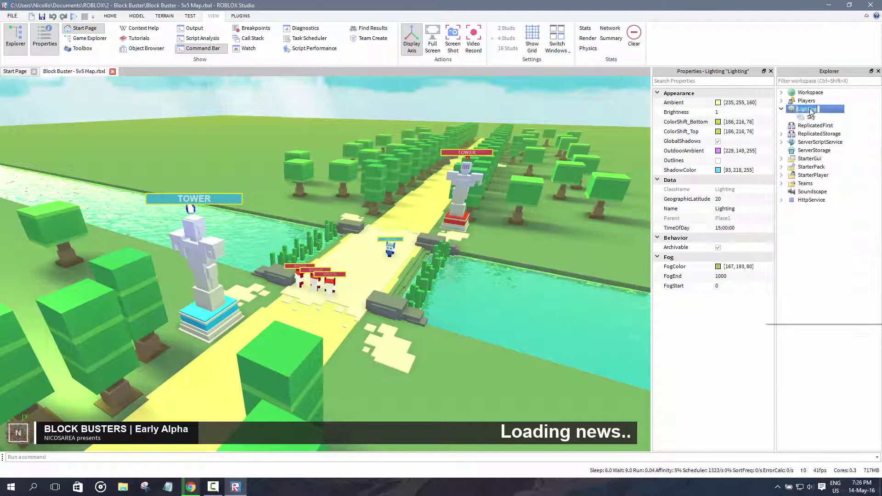
pyautogui.rightClick(808, 111)
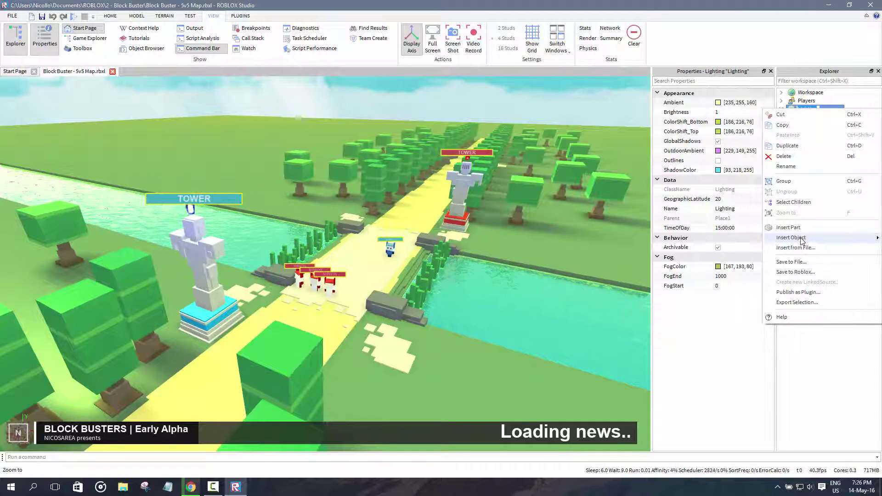
pyautogui.moveTo(801, 240)
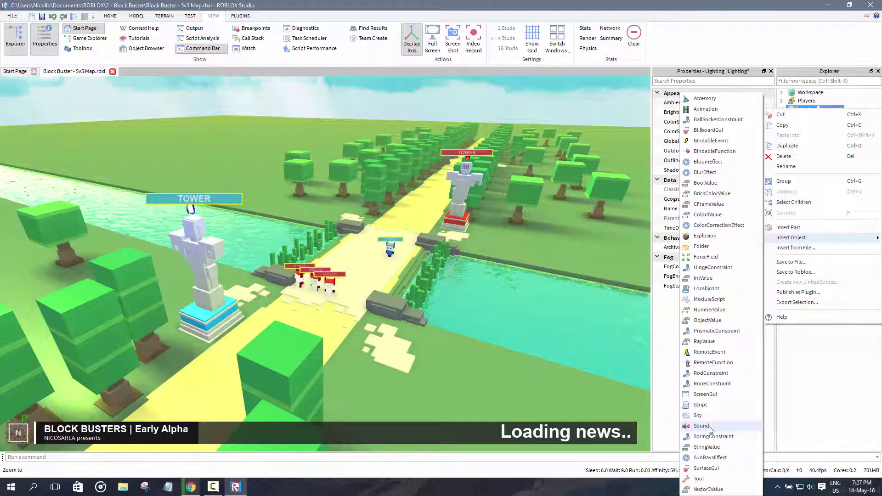
pyautogui.click(715, 165)
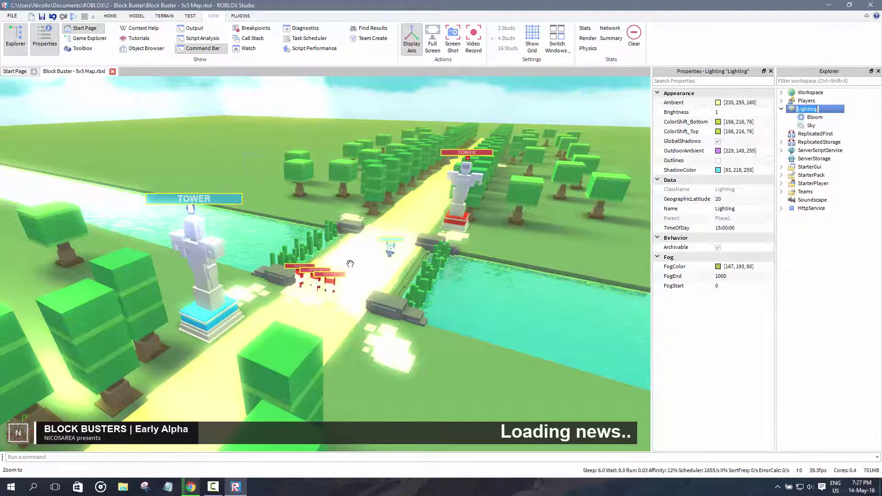
pyautogui.moveTo(511, 300); pyautogui.dragTo(508, 302, button='right')
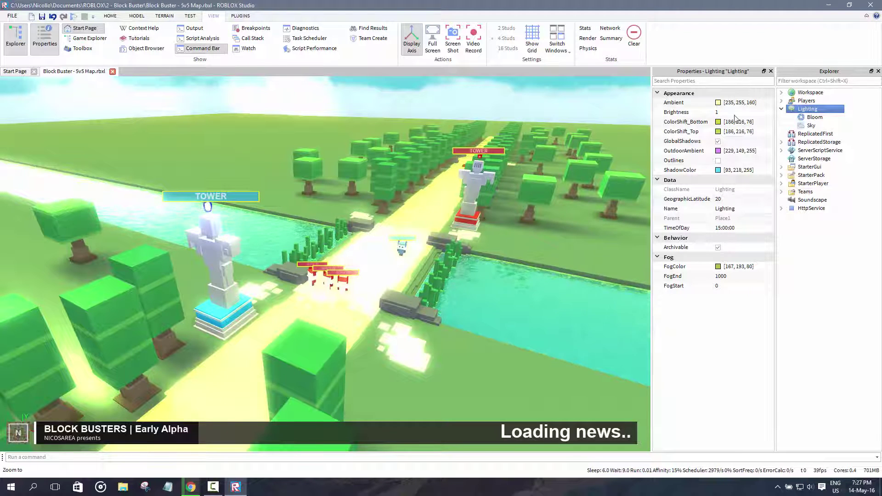
# Select the Bloom effect under Lighting and set its Intensity to 0.13 and its Size to about 41.58
pyautogui.click(810, 119)
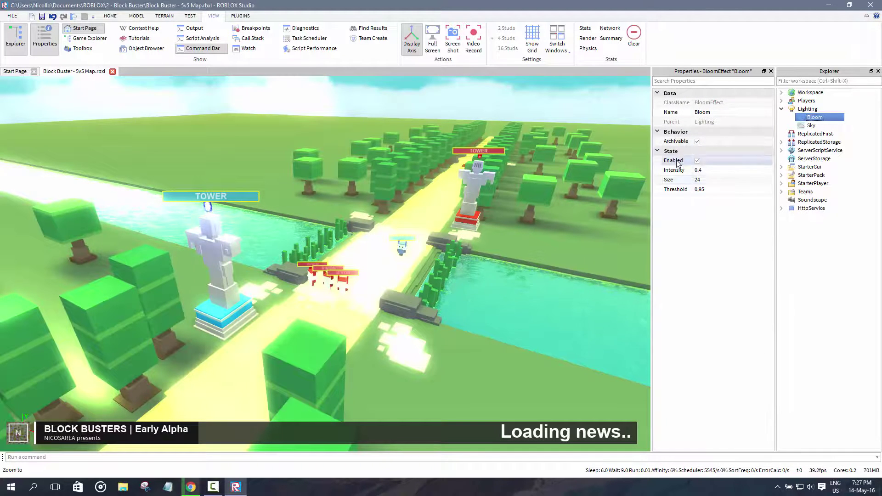
pyautogui.click(710, 170)
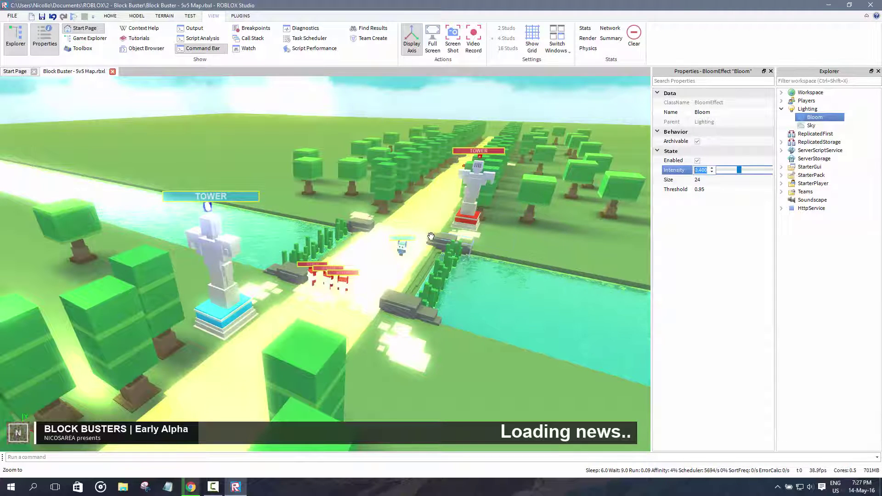
pyautogui.moveTo(738, 171)
pyautogui.mouseDown()
pyautogui.moveTo(716, 175)
pyautogui.moveTo(744, 178)
pyautogui.moveTo(713, 178)
pyautogui.moveTo(749, 171)
pyautogui.moveTo(721, 174)
pyautogui.moveTo(761, 179)
pyautogui.moveTo(728, 181)
pyautogui.mouseUp()
pyautogui.click(732, 182)
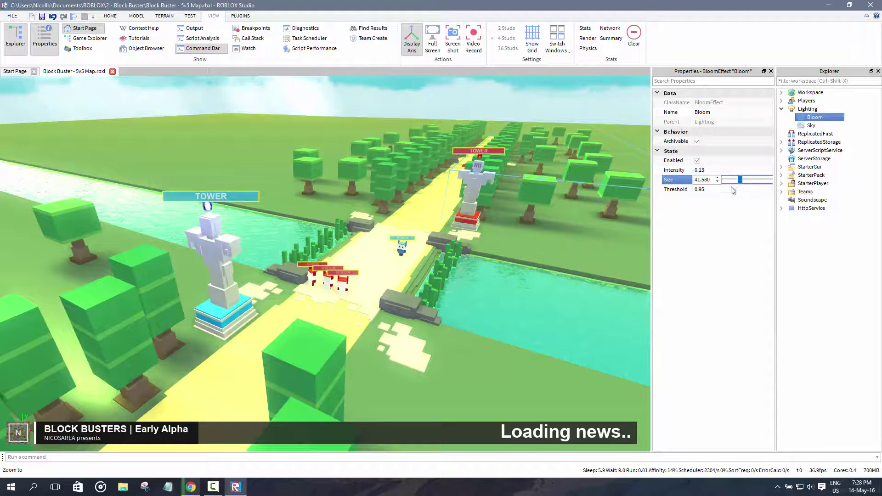
# Fine-tune the Bloom effect to Intensity 0.12, Size 38.02 and Threshold 0.84
pyautogui.click(732, 191)
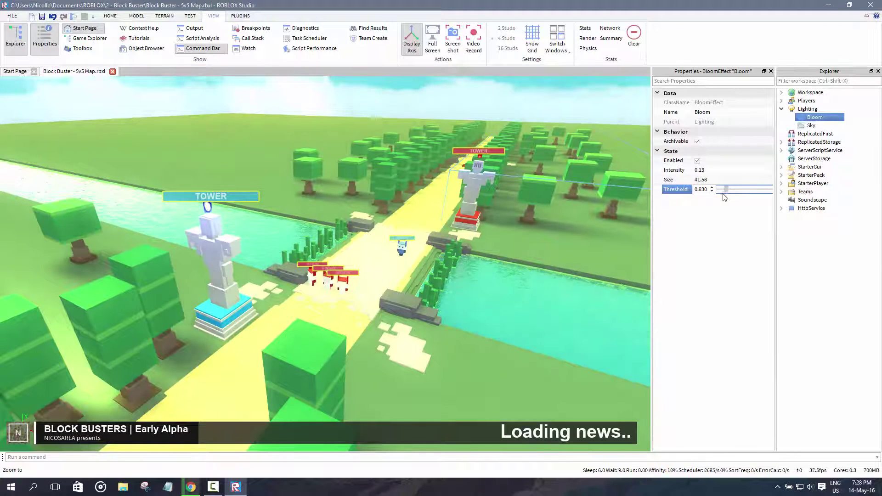
pyautogui.moveTo(724, 197); pyautogui.dragTo(749, 191)
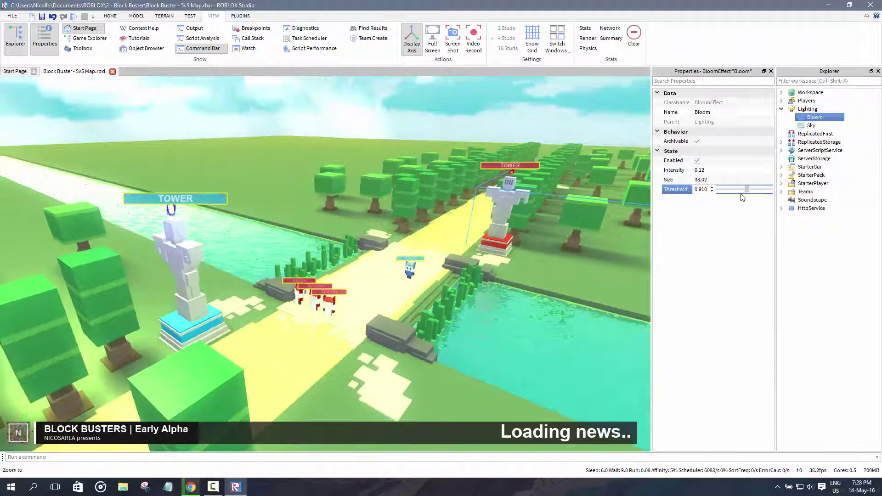
pyautogui.moveTo(733, 198); pyautogui.dragTo(732, 198)
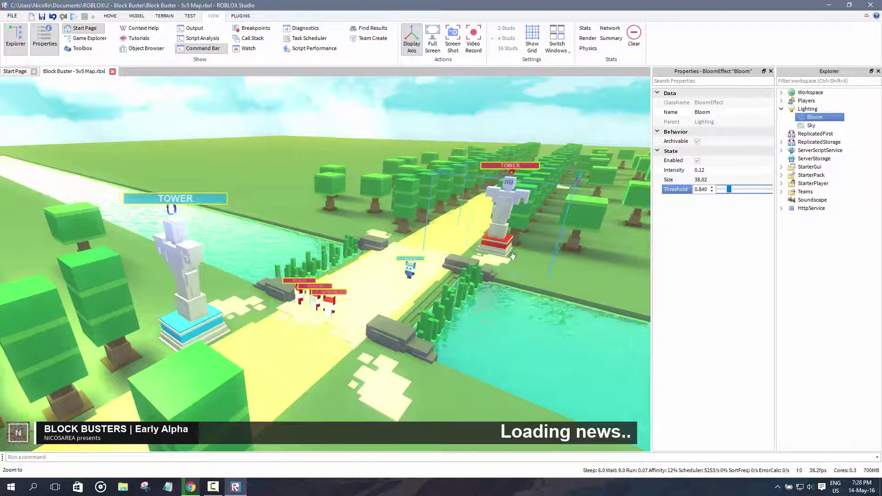
pyautogui.moveTo(513, 256); pyautogui.dragTo(514, 257, button='right')
pyautogui.scroll(-2, 513, 256)
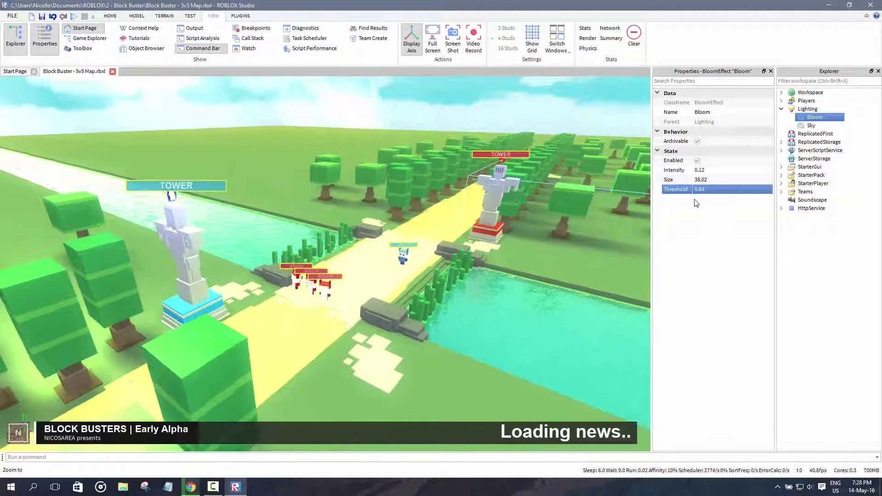
# Switch the Bloom effect off and on repeatedly to compare the map, leaving it enabled
pyautogui.click(696, 161)
pyautogui.click(697, 160)
pyautogui.click(695, 162)
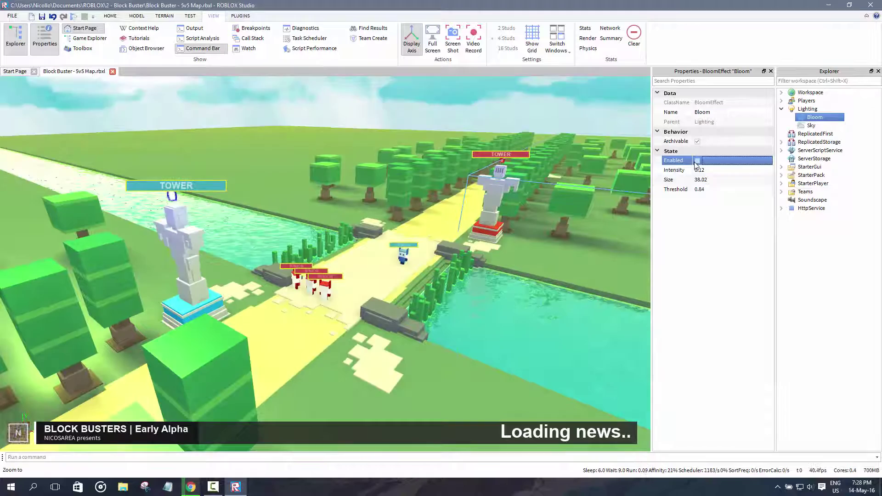
pyautogui.click(695, 162)
pyautogui.moveTo(555, 210); pyautogui.dragTo(555, 210, button='right')
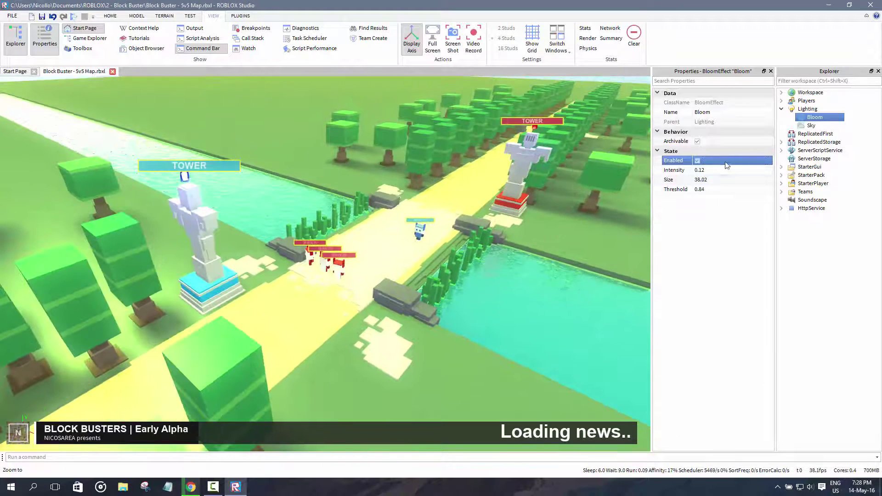
# Insert a BlurEffect object into the Lighting service and select it
pyautogui.rightClick(803, 112)
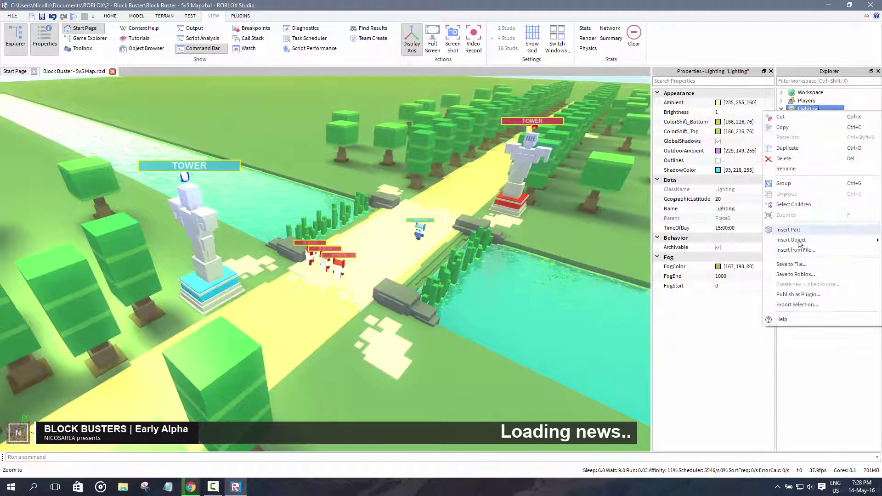
pyautogui.moveTo(770, 244)
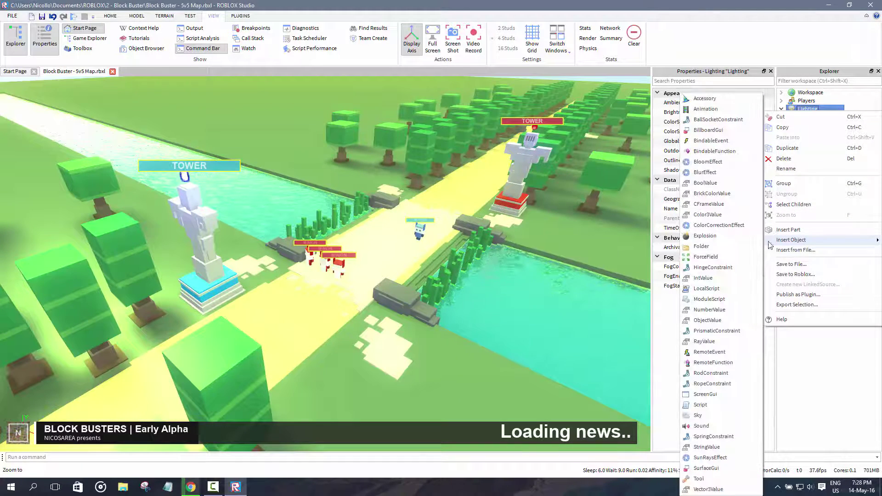
pyautogui.click(707, 173)
pyautogui.click(804, 127)
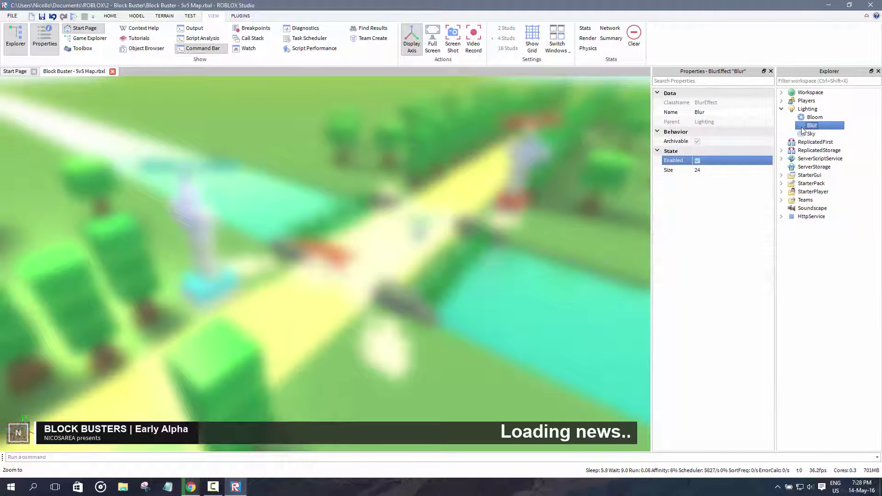
# Try stronger and weaker Size values on the Blur effect, from about 80.8 down to 29.7
pyautogui.click(705, 171)
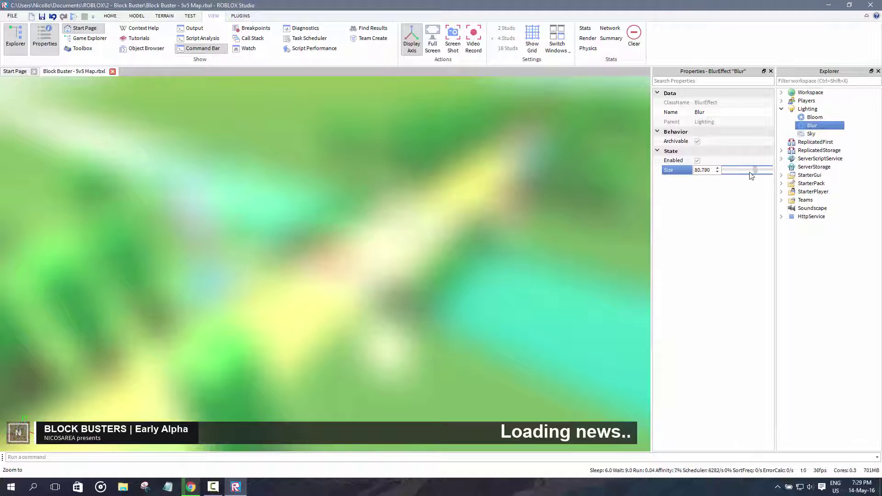
pyautogui.moveTo(750, 173)
pyautogui.mouseDown()
pyautogui.moveTo(722, 173)
pyautogui.moveTo(736, 173)
pyautogui.mouseUp()
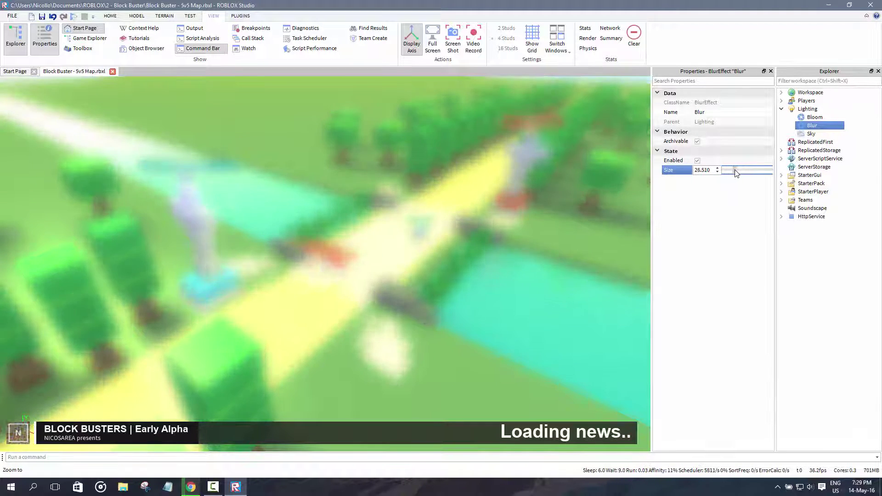
pyautogui.moveTo(451, 185); pyautogui.dragTo(498, 216, button='right')
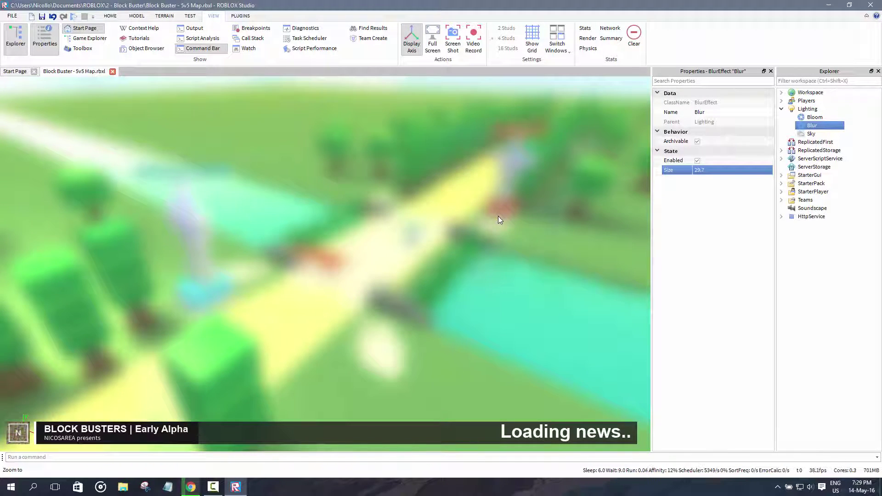
# Set the Blur effect's Size to 0 and view the map
pyautogui.click(734, 171)
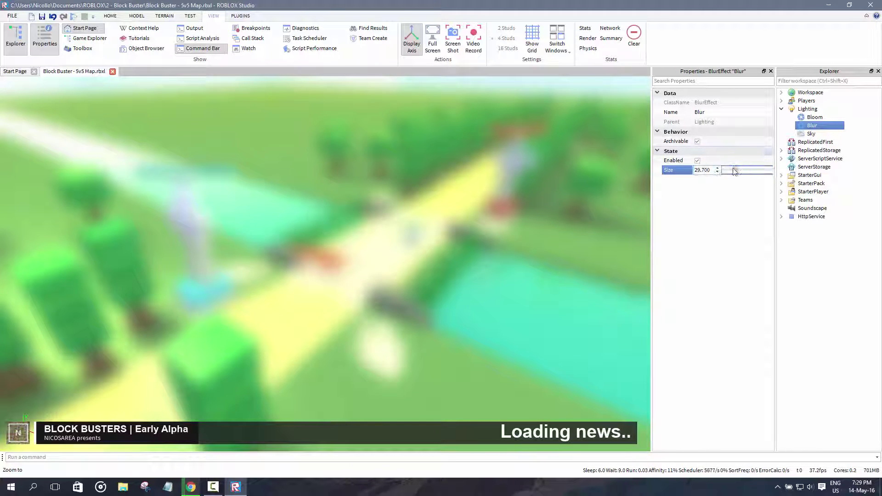
pyautogui.moveTo(733, 171); pyautogui.dragTo(722, 170)
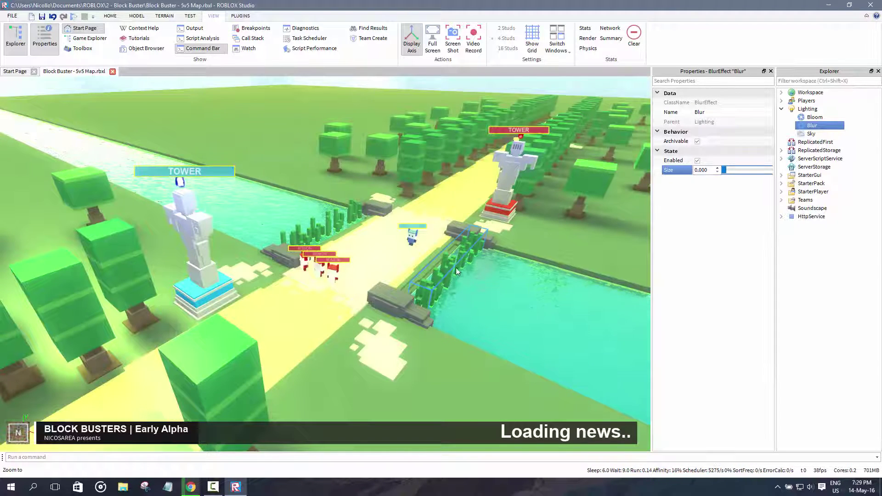
pyautogui.moveTo(520, 315); pyautogui.dragTo(520, 315, button='right')
# Insert a ColorCorrectionEffect object into the Lighting service
pyautogui.rightClick(808, 109)
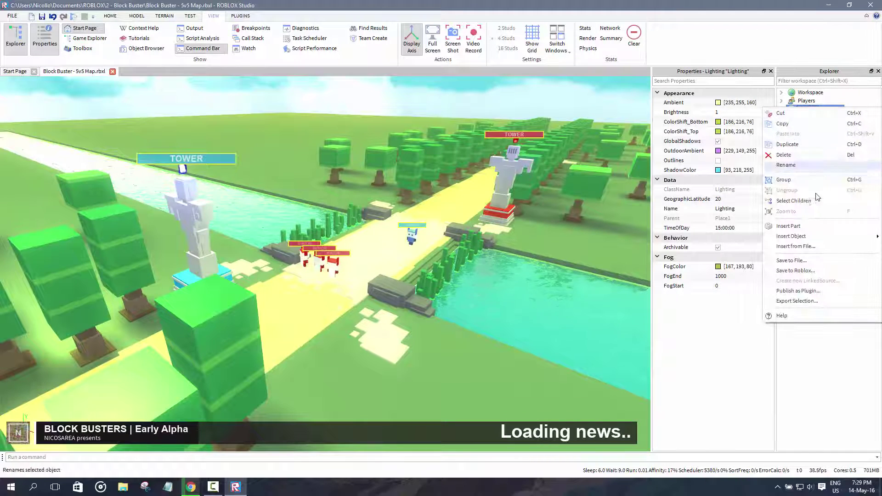
pyautogui.moveTo(801, 238)
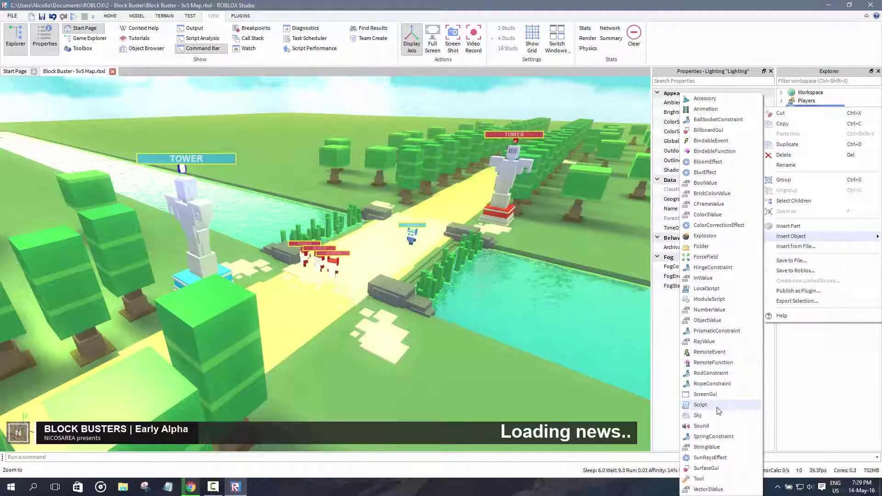
pyautogui.click(719, 225)
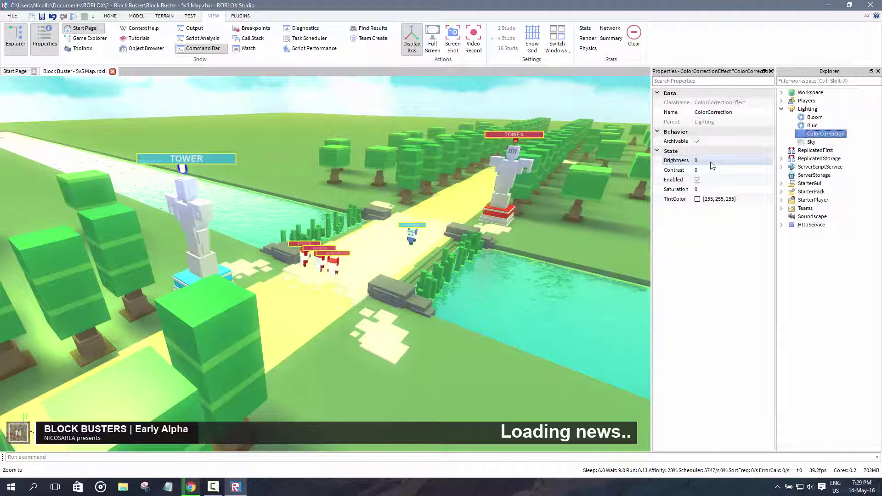
# Try a Brightness of -0.06 on the ColorCorrection effect, then reset Brightness to 0
pyautogui.moveTo(518, 222); pyautogui.dragTo(536, 238, button='right')
pyautogui.click(720, 162)
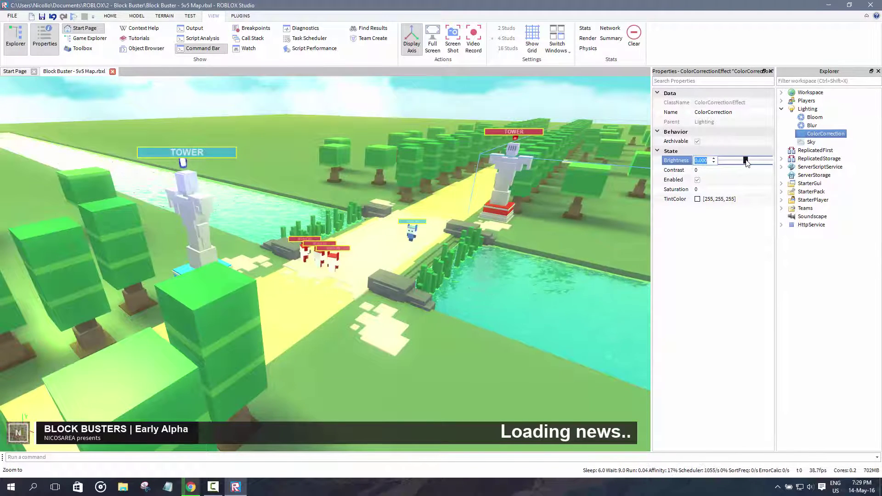
pyautogui.moveTo(745, 161)
pyautogui.mouseDown()
pyautogui.moveTo(772, 162)
pyautogui.moveTo(718, 165)
pyautogui.moveTo(773, 159)
pyautogui.moveTo(745, 166)
pyautogui.mouseUp()
pyautogui.click(738, 170)
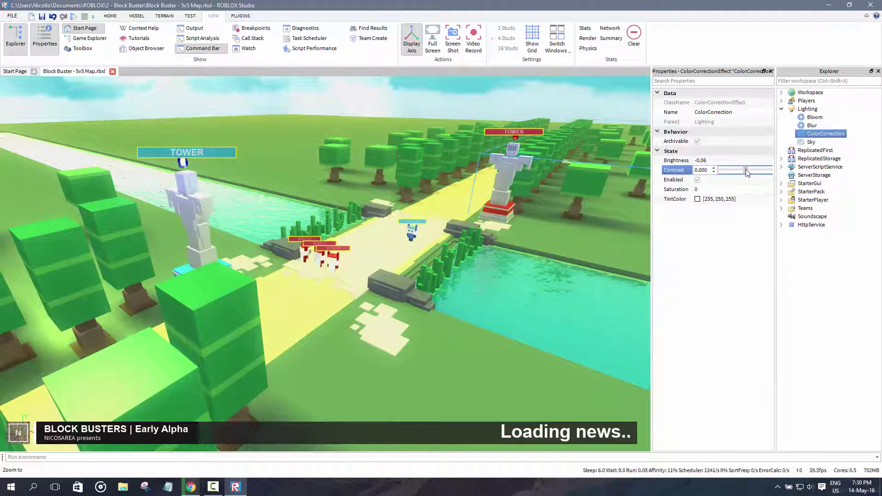
pyautogui.click(750, 163)
pyautogui.moveTo(748, 162)
pyautogui.mouseDown()
pyautogui.moveTo(760, 161)
pyautogui.moveTo(746, 161)
pyautogui.mouseUp()
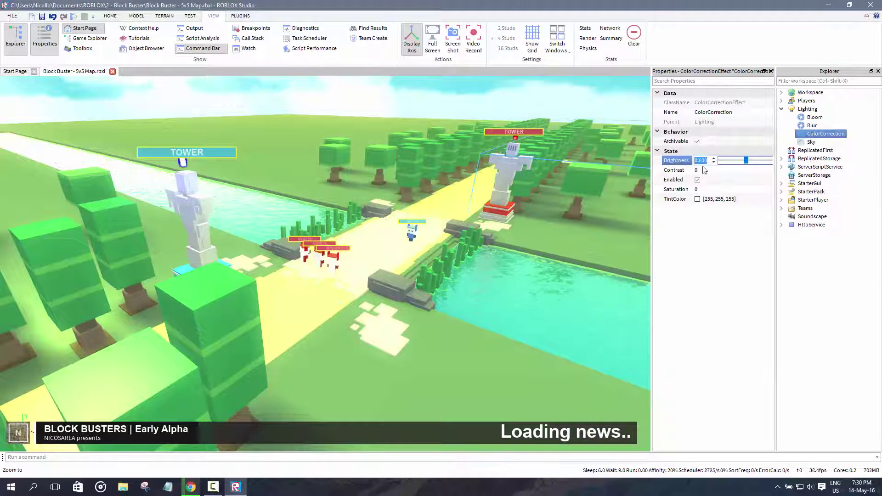
pyautogui.write('0')
pyautogui.press('Return')
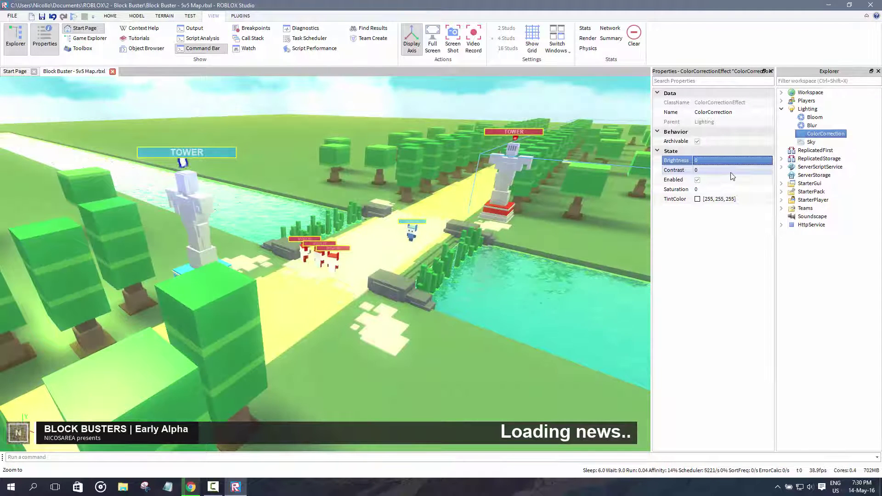
# Try a Contrast of -0.14 on the ColorCorrection effect, then reset Contrast to 0
pyautogui.click(736, 171)
pyautogui.moveTo(746, 171)
pyautogui.mouseDown()
pyautogui.moveTo(720, 173)
pyautogui.moveTo(752, 171)
pyautogui.moveTo(743, 174)
pyautogui.mouseUp()
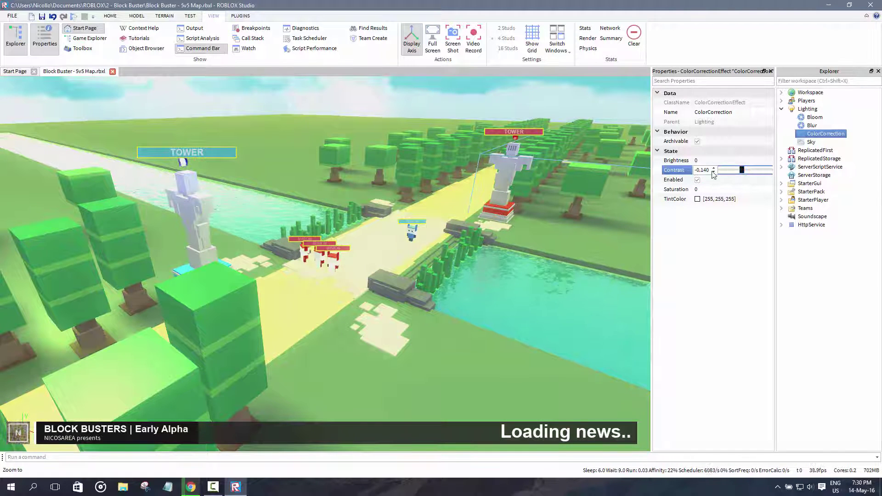
pyautogui.write('0')
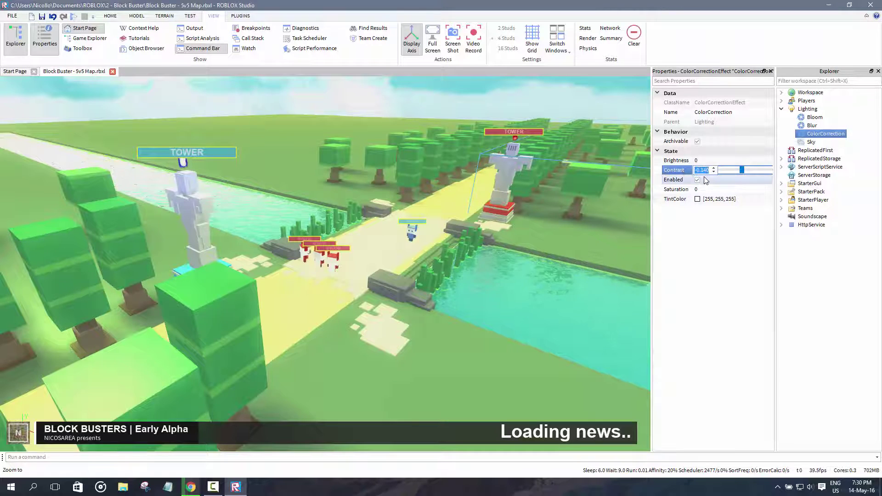
pyautogui.press('Return')
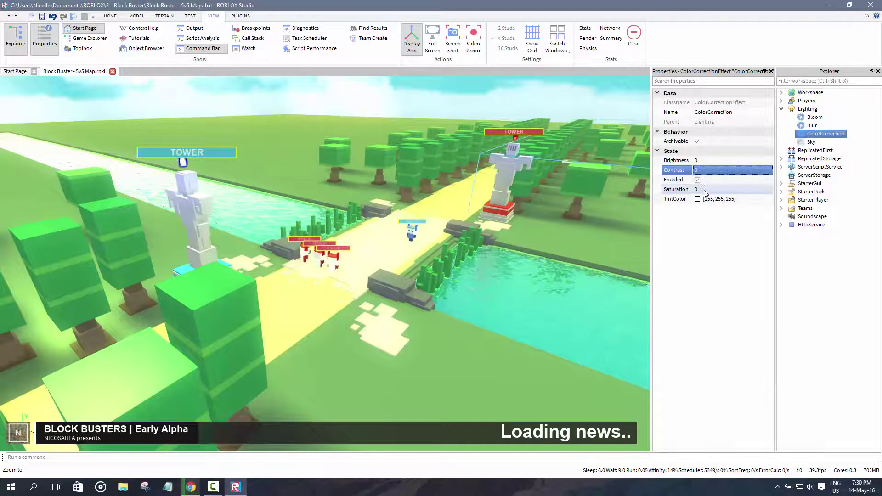
# Lower the ColorCorrection effect's Saturation to -1, then raise it to 0.12
pyautogui.click(706, 192)
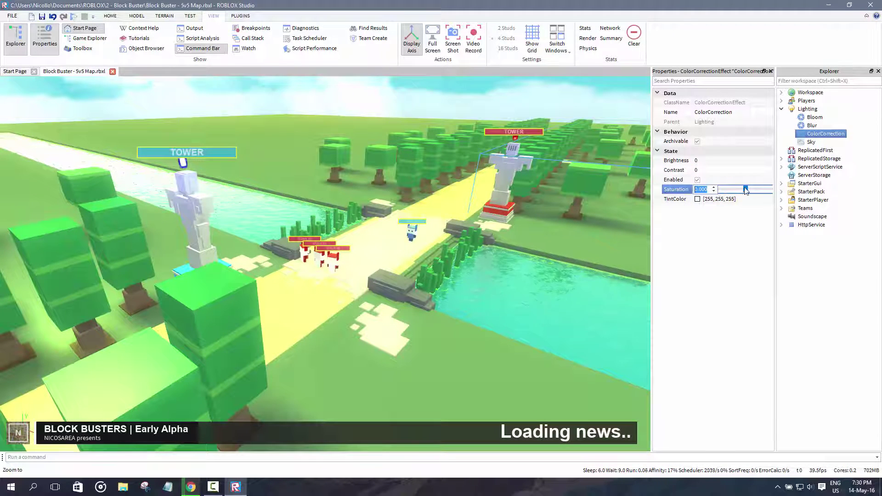
pyautogui.moveTo(752, 190); pyautogui.dragTo(720, 193)
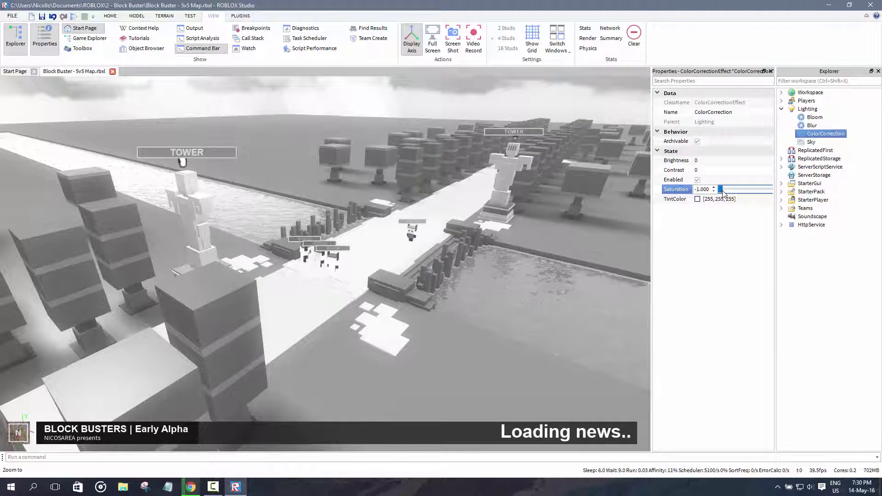
pyautogui.moveTo(720, 189); pyautogui.dragTo(747, 193)
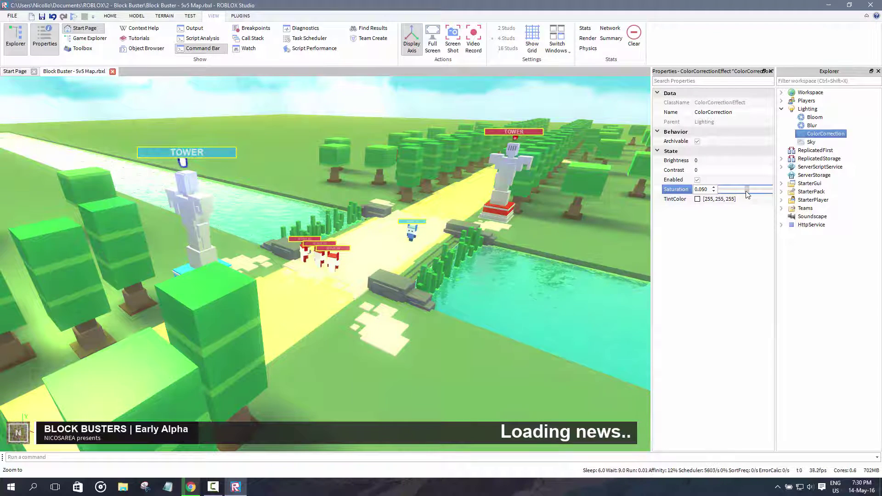
# Set the ColorCorrection effect's Contrast to -0.19 and its Brightness to -0.03
pyautogui.click(745, 160)
pyautogui.moveTo(745, 161); pyautogui.dragTo(745, 164)
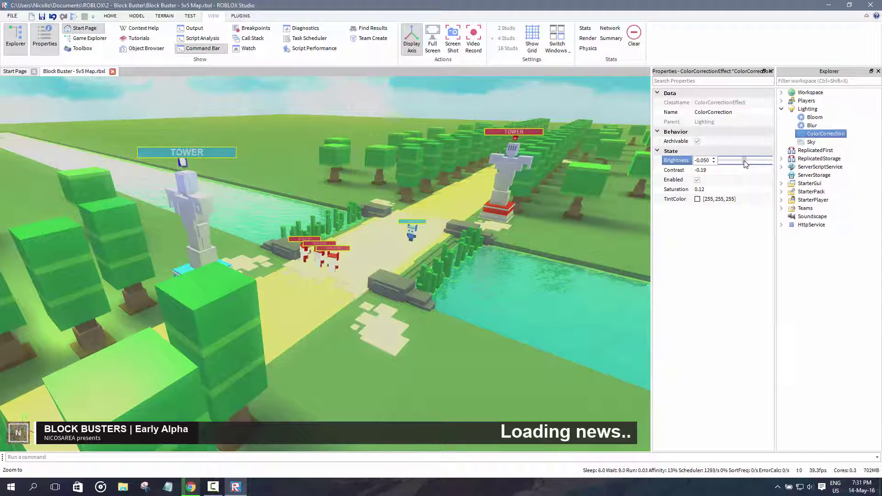
pyautogui.moveTo(745, 164); pyautogui.dragTo(746, 164)
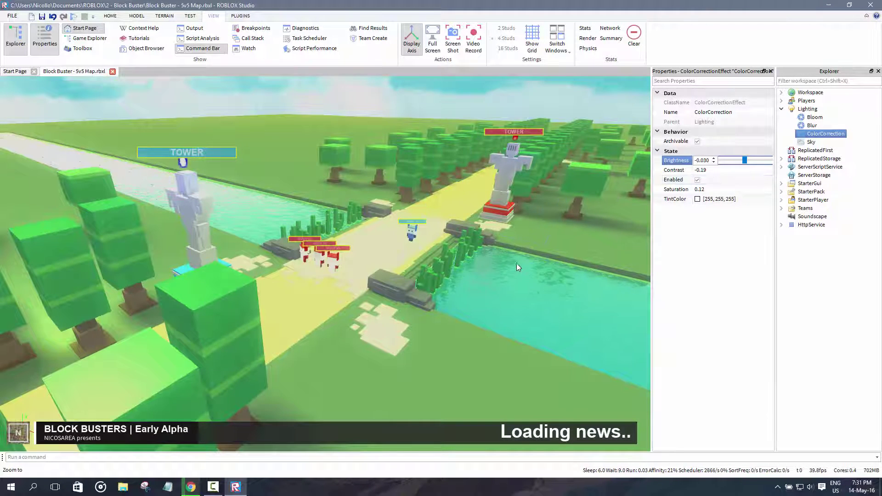
# Insert a SunRaysEffect object into the Lighting service and select it
pyautogui.moveTo(516, 264); pyautogui.dragTo(517, 263, button='right')
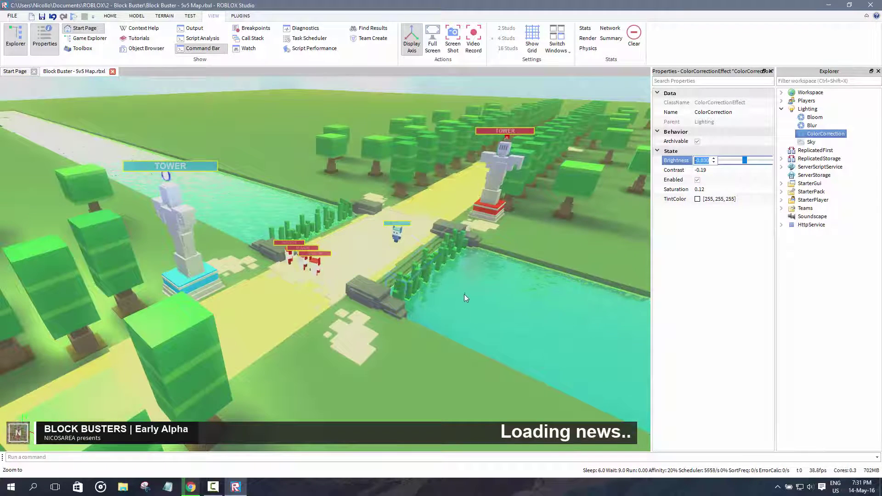
pyautogui.moveTo(464, 295); pyautogui.dragTo(464, 294, button='right')
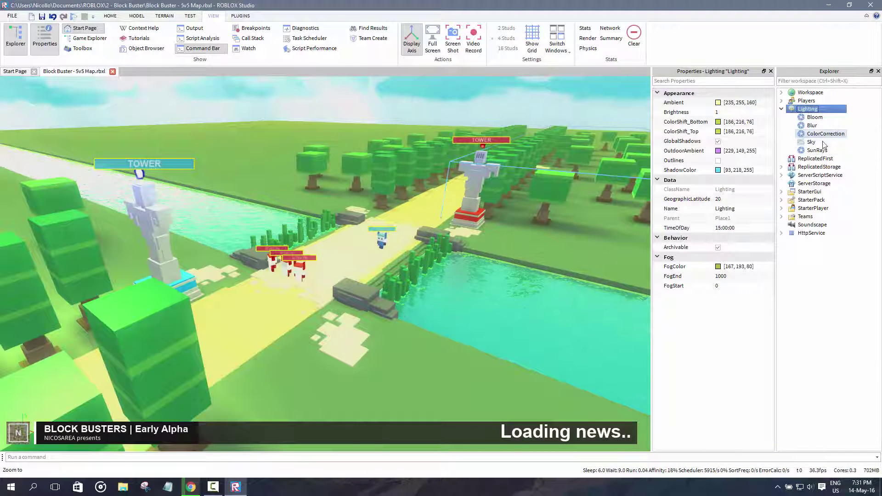
pyautogui.click(817, 150)
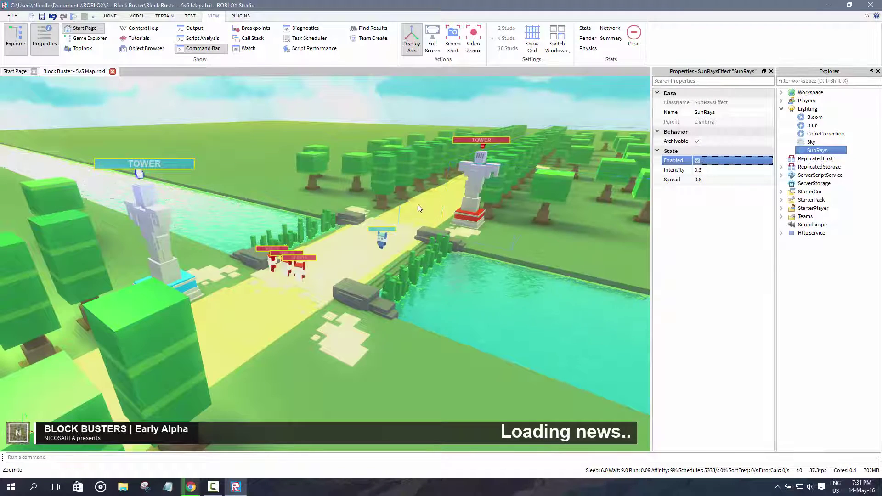
# Face the sun behind the trees and disable the SunRays effect for comparison
pyautogui.moveTo(351, 254); pyautogui.dragTo(381, 279, button='right')
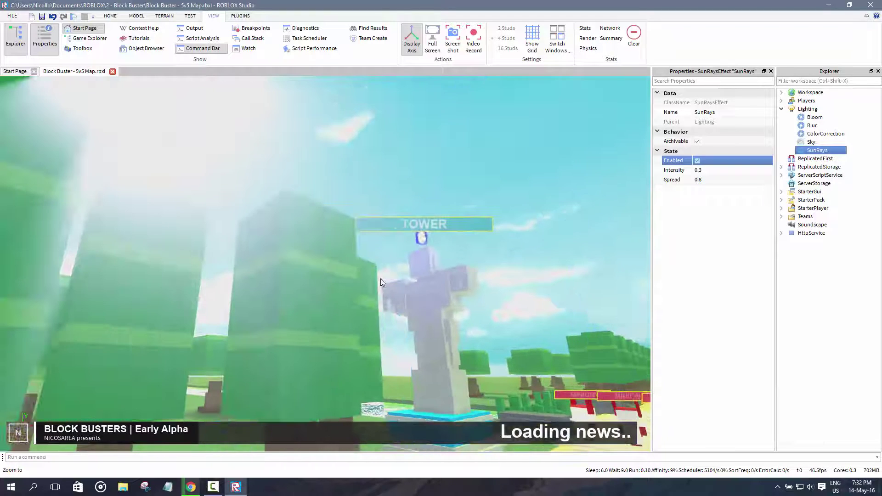
pyautogui.click(698, 164)
pyautogui.moveTo(350, 201); pyautogui.dragTo(350, 201, button='right')
pyautogui.moveTo(522, 158); pyautogui.dragTo(522, 161, button='right')
pyautogui.press('s')
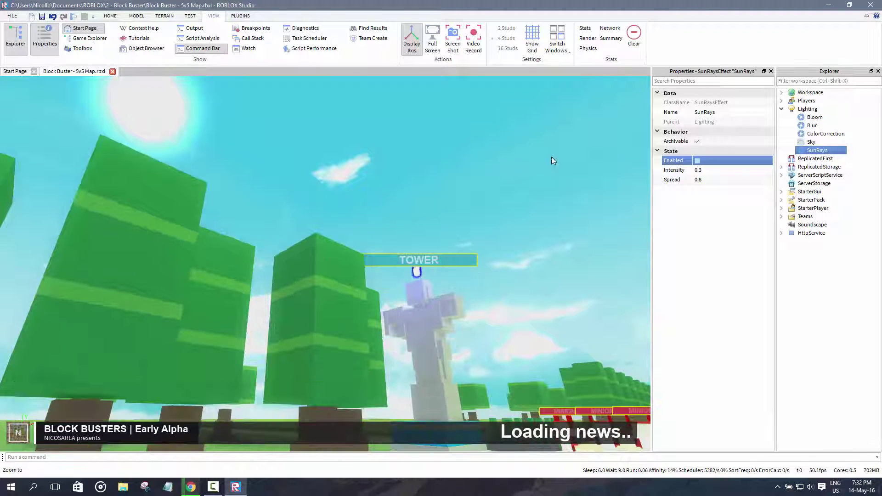
# Re-enable the SunRays effect and check the rays around the tower from several angles
pyautogui.click(698, 161)
pyautogui.moveTo(340, 188); pyautogui.dragTo(348, 190, button='right')
pyautogui.press('a')
pyautogui.press('s')
pyautogui.press('w')
pyautogui.press('s')
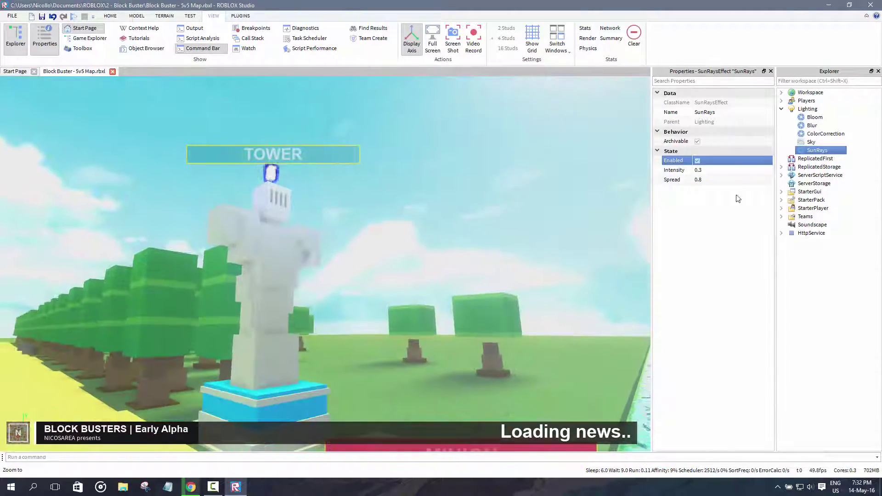
# Set the Lighting service's TimeOfDay to 08:00:00 and check the map's appearance
pyautogui.click(805, 110)
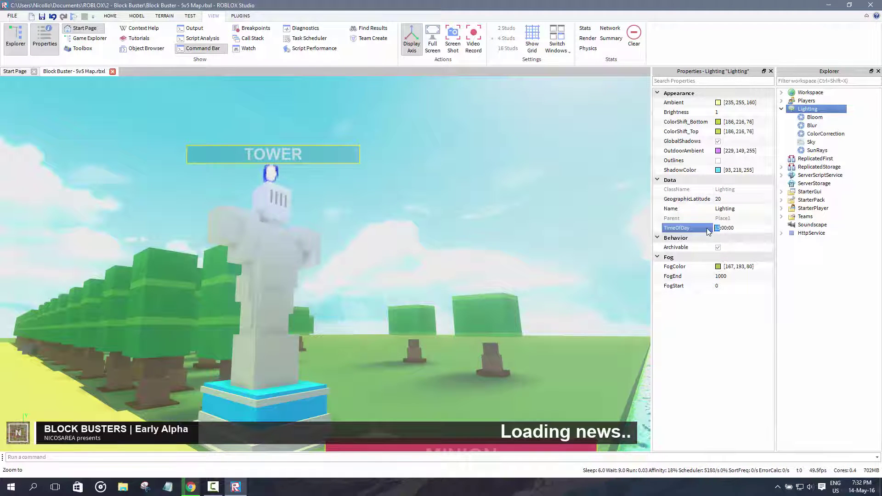
pyautogui.press('Return')
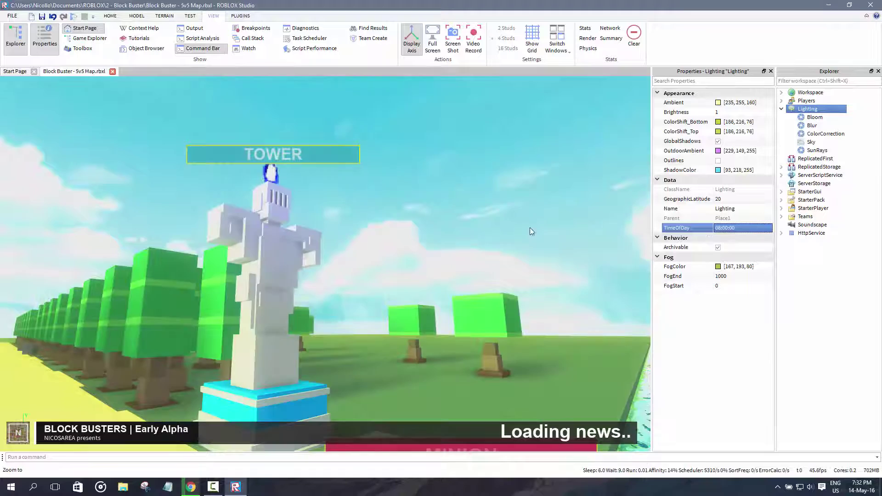
pyautogui.moveTo(365, 241); pyautogui.dragTo(363, 241, button='right')
pyautogui.press('w')
pyautogui.press('w')
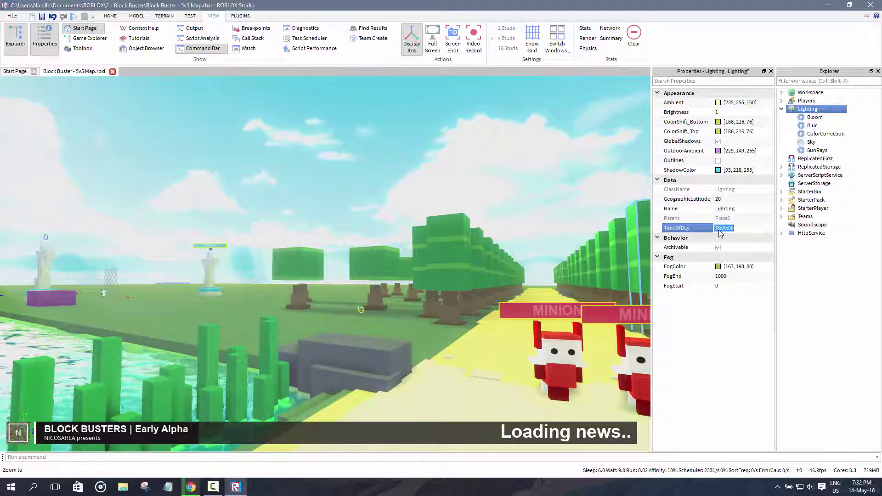
# Try a TimeOfDay of 06:00:00 on the Lighting service
pyautogui.press('Delete')
pyautogui.write('6')
pyautogui.press('Return')
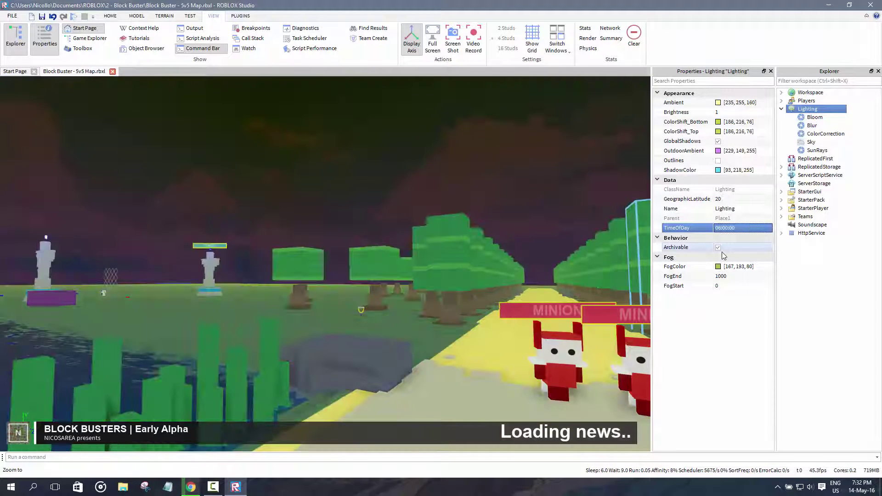
# Set the Lighting service's TimeOfDay to 07:00:00 and inspect the lighting across the bridge and towers
pyautogui.click(722, 231)
pyautogui.click(722, 228)
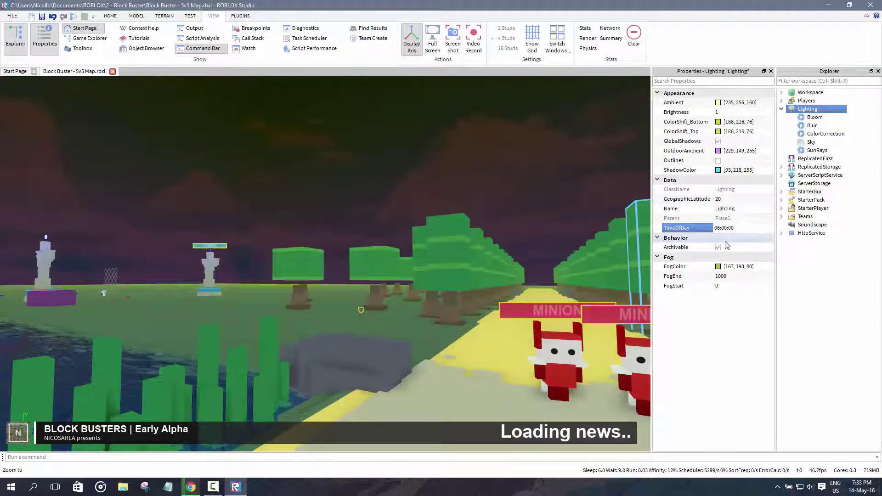
pyautogui.press('BackSpace')
pyautogui.write('7')
pyautogui.press('Return')
pyautogui.moveTo(329, 233); pyautogui.dragTo(339, 234, button='right')
pyautogui.press('s')
pyautogui.press('d')
pyautogui.press('w')
pyautogui.press('d')
pyautogui.scroll(3, 384, 264)
pyautogui.scroll(-6, 381, 252)
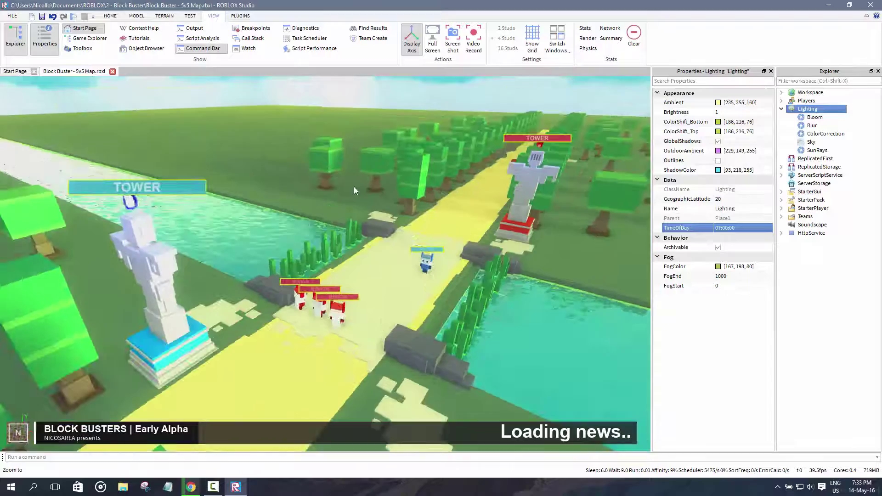
pyautogui.press('a')
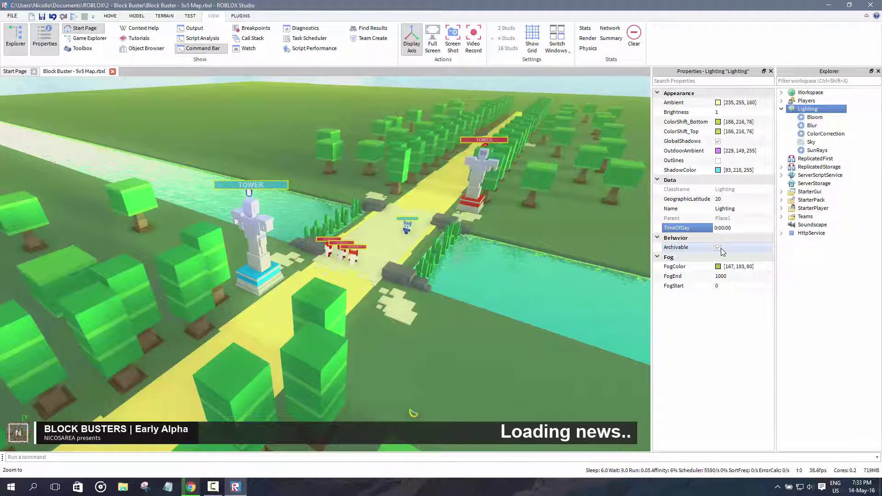
# Try a TimeOfDay of 14:00:00 on the Lighting service, followed by 18:00:00
pyautogui.write('14')
pyautogui.press('Return')
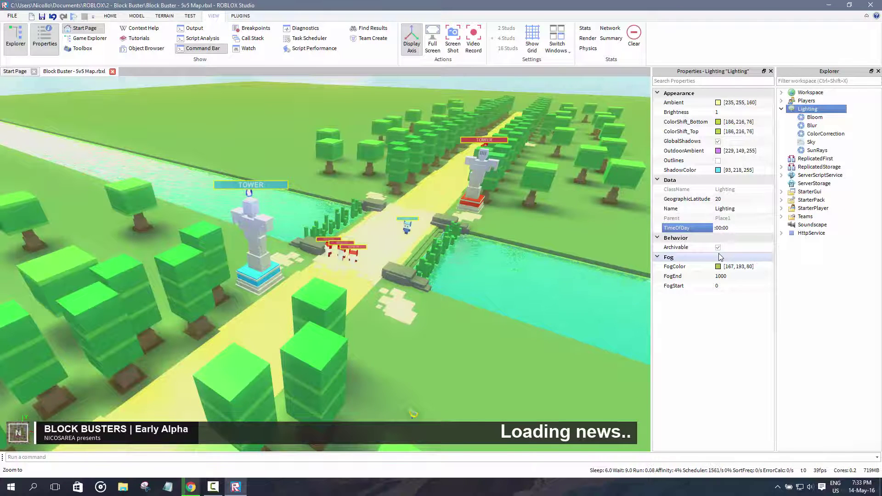
pyautogui.write('18')
pyautogui.press('Return')
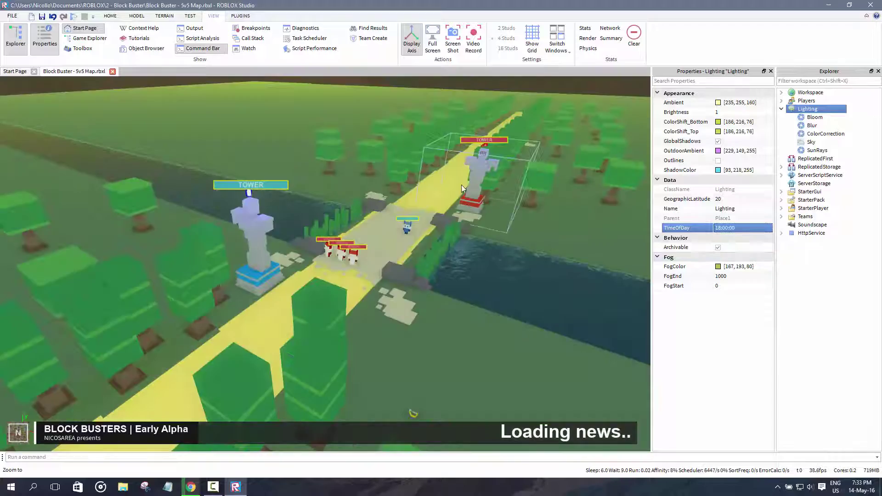
pyautogui.moveTo(461, 185); pyautogui.dragTo(464, 190, button='right')
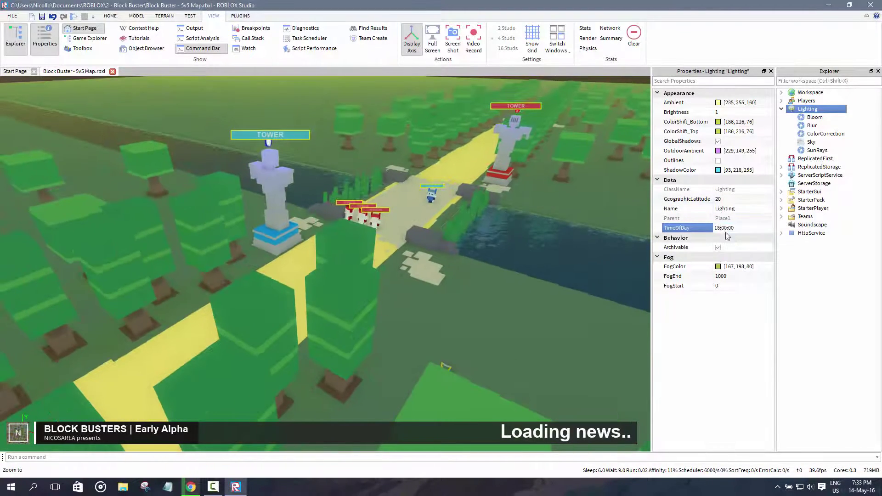
# Set the Lighting service's TimeOfDay to 17:00:00 and check the sunlight near the blue tower
pyautogui.write('7')
pyautogui.press('Return')
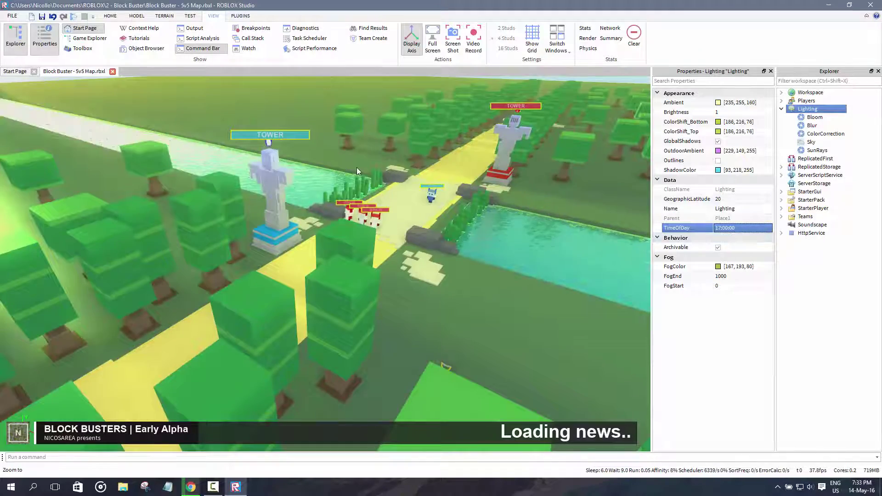
pyautogui.moveTo(356, 167); pyautogui.dragTo(356, 170, button='right')
pyautogui.press('w')
pyautogui.press('w')
pyautogui.press('s')
pyautogui.press('s')
pyautogui.press('w')
pyautogui.press('w')
# Delete the SunRays effect to compare the scene without it, then undo the deletion
pyautogui.click(818, 150)
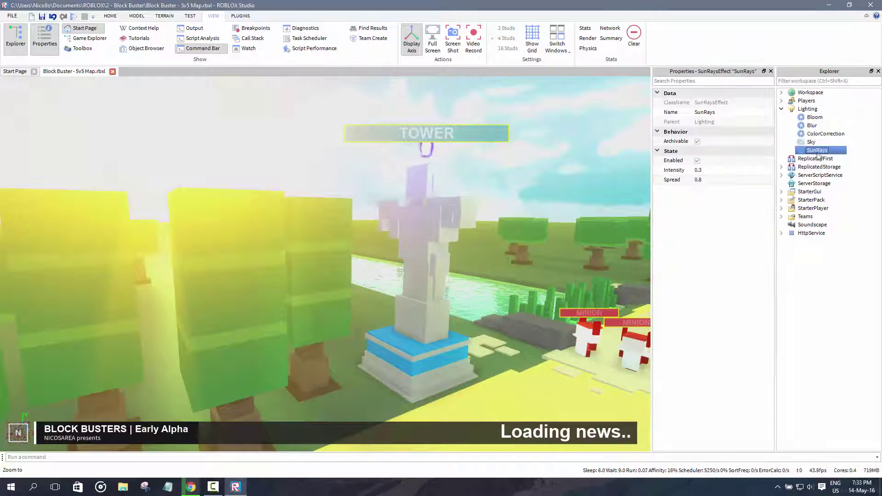
pyautogui.press('s')
pyautogui.press('e')
pyautogui.moveTo(319, 195); pyautogui.dragTo(319, 195, button='right')
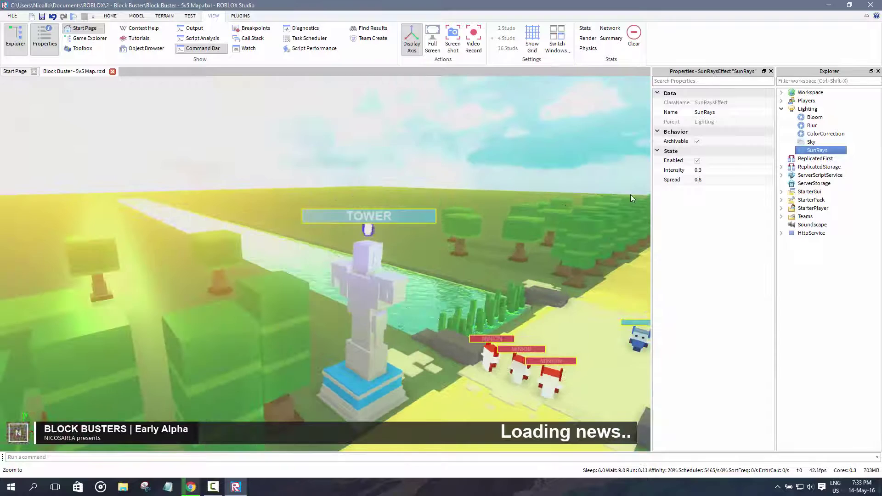
pyautogui.scroll(3, 198, 256)
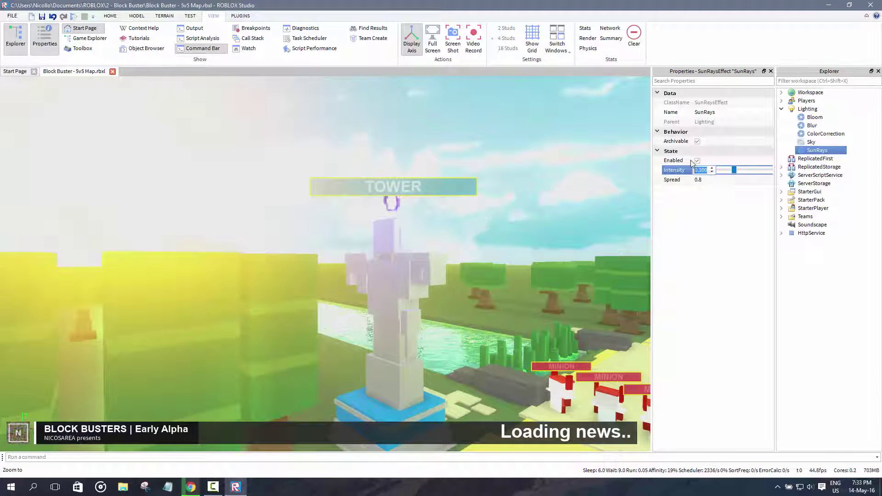
pyautogui.rightClick(374, 172)
pyautogui.click(358, 159)
pyautogui.press('Delete')
pyautogui.moveTo(357, 160); pyautogui.dragTo(357, 161, button='right')
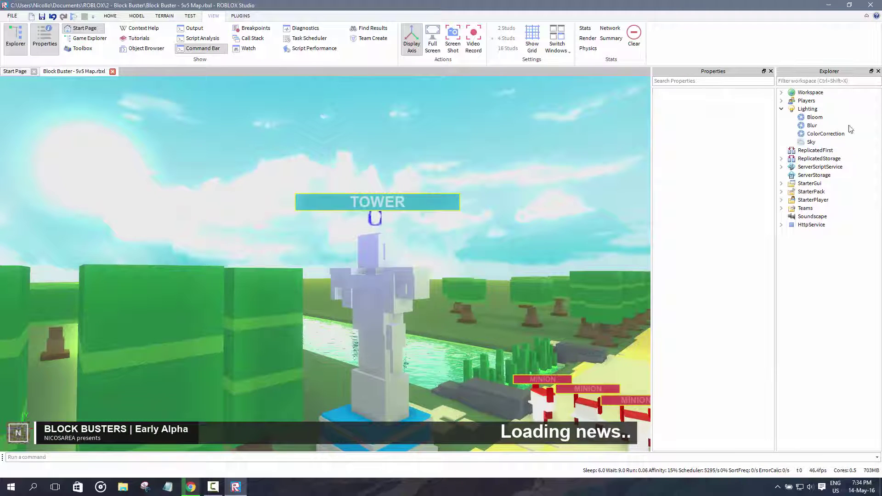
pyautogui.hotkey('ctrl', 'z')
pyautogui.scroll(3, 359, 208)
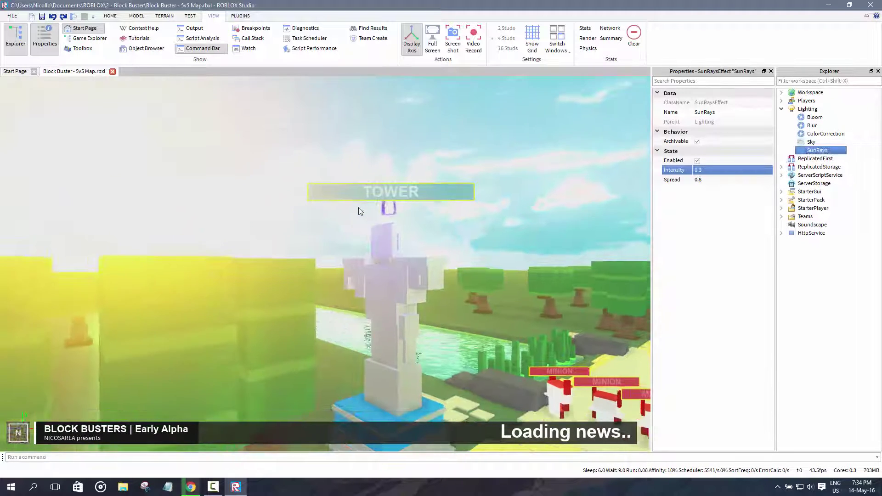
# Raise the SunRays effect's Intensity to 1 and view the rays through the trees
pyautogui.moveTo(357, 206); pyautogui.dragTo(355, 201, button='right')
pyautogui.scroll(-2, 359, 206)
pyautogui.scroll(1, 355, 202)
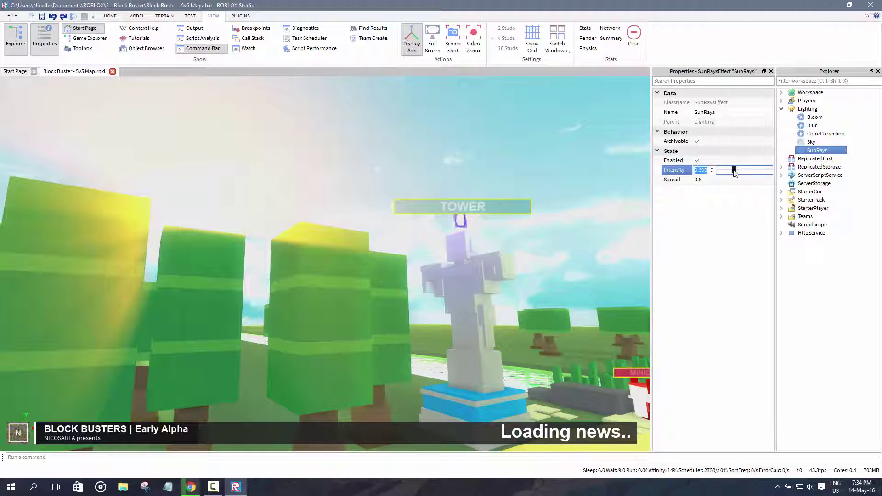
pyautogui.moveTo(732, 171); pyautogui.dragTo(775, 170)
pyautogui.press('s')
pyautogui.moveTo(487, 198); pyautogui.dragTo(487, 196, button='right')
pyautogui.press('w')
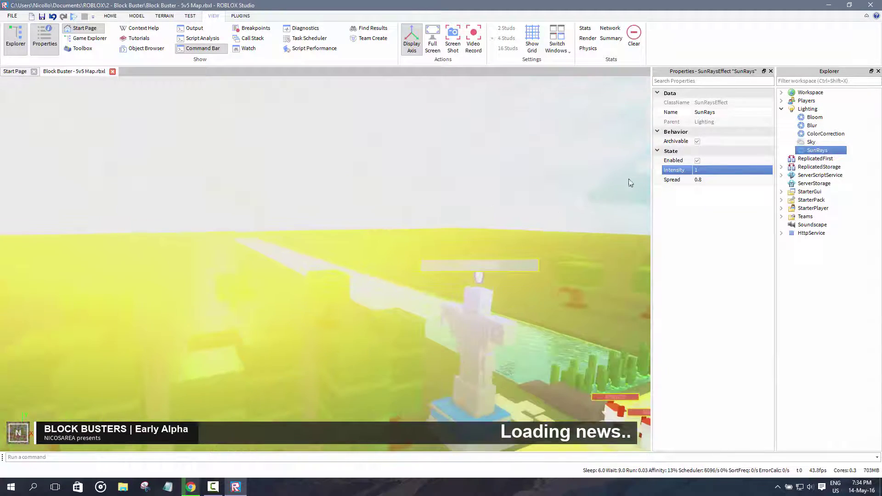
# Lower the SunRays effect's Intensity to 0.62 and check the glare around the tower
pyautogui.moveTo(396, 219); pyautogui.dragTo(396, 218, button='right')
pyautogui.press('s')
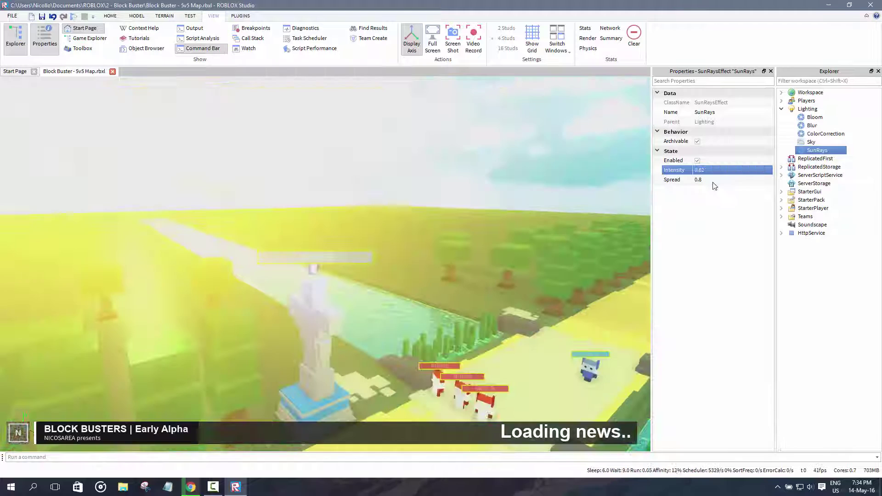
pyautogui.moveTo(301, 222); pyautogui.dragTo(324, 225, button='right')
pyautogui.press('w')
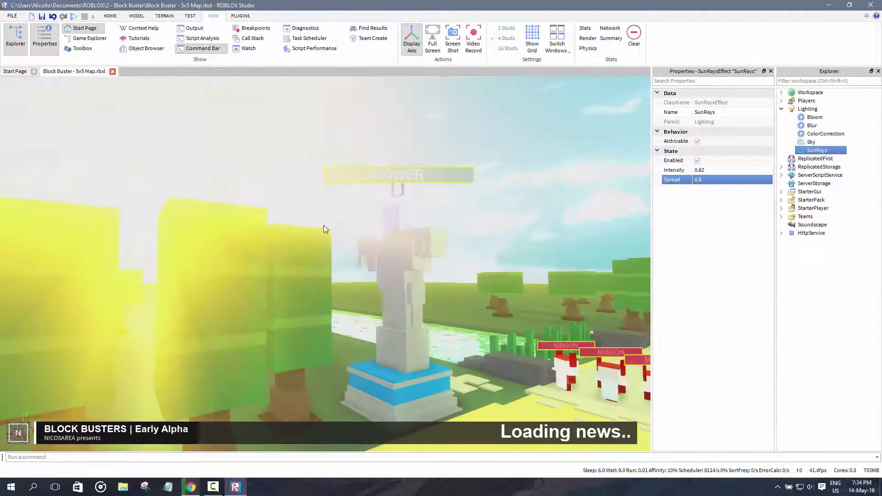
# Reduce the SunRays effect's Spread to 0 and inspect the rays among the trees
pyautogui.moveTo(384, 230); pyautogui.dragTo(384, 230, button='right')
pyautogui.press('s')
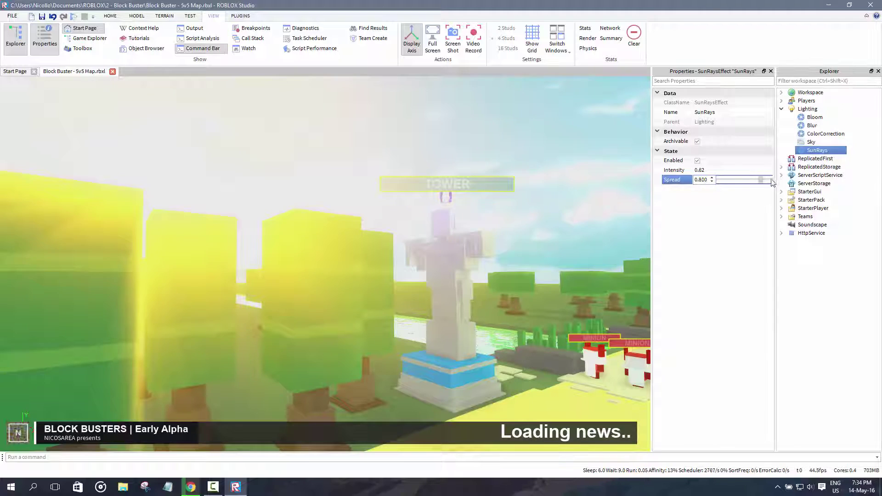
pyautogui.moveTo(772, 182); pyautogui.dragTo(714, 191)
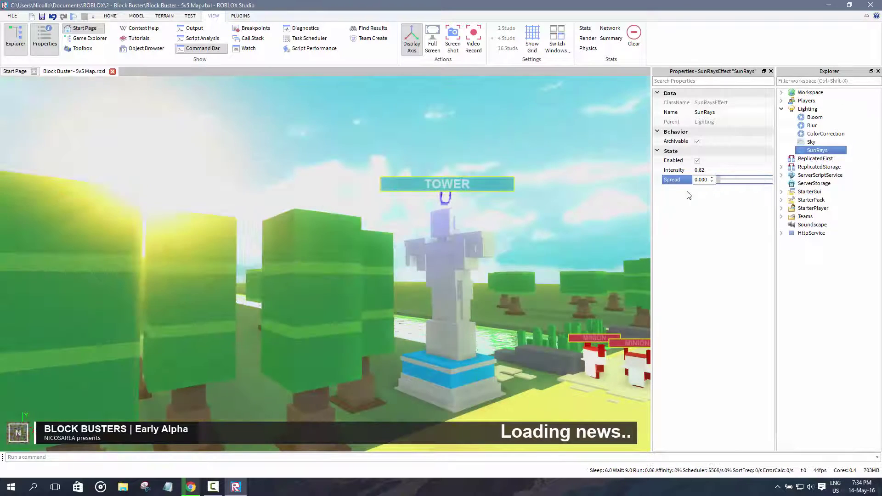
pyautogui.moveTo(324, 199); pyautogui.dragTo(324, 198, button='right')
pyautogui.press('s')
pyautogui.press('w')
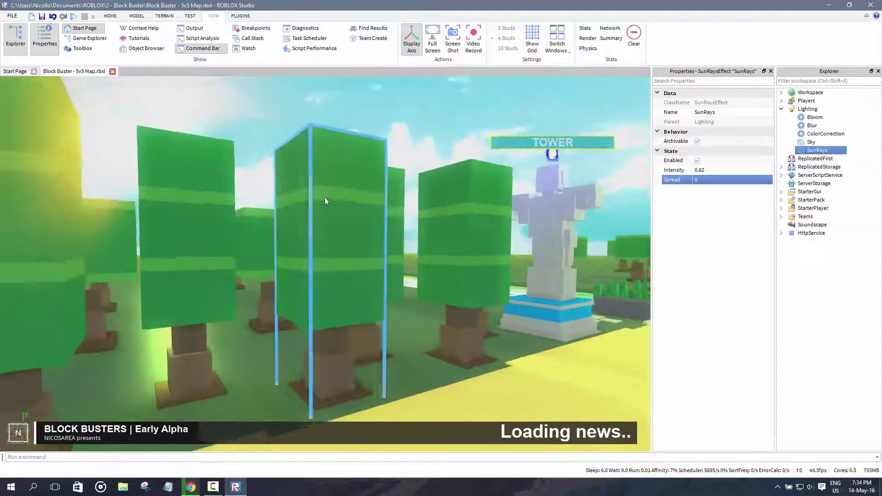
pyautogui.scroll(3, 324, 201)
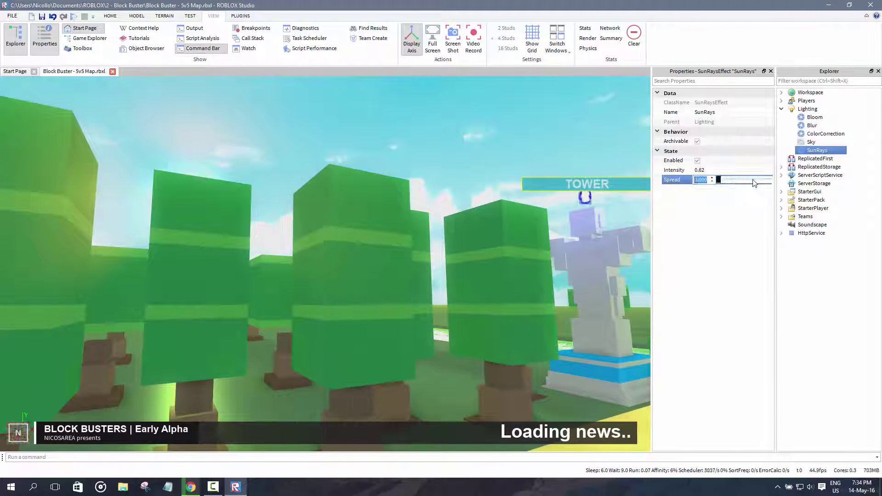
# Try high Spread values on the SunRays effect, then set Spread to 0.41
pyautogui.moveTo(723, 184); pyautogui.dragTo(734, 184)
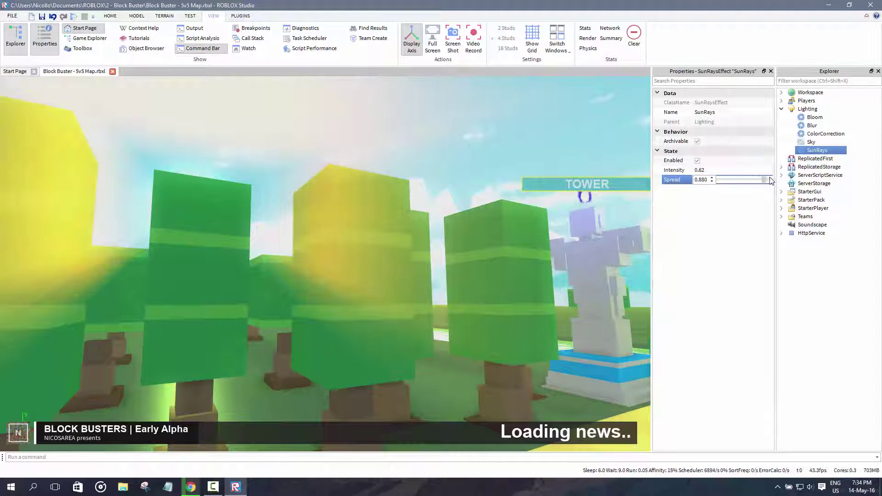
pyautogui.moveTo(771, 180); pyautogui.dragTo(784, 179)
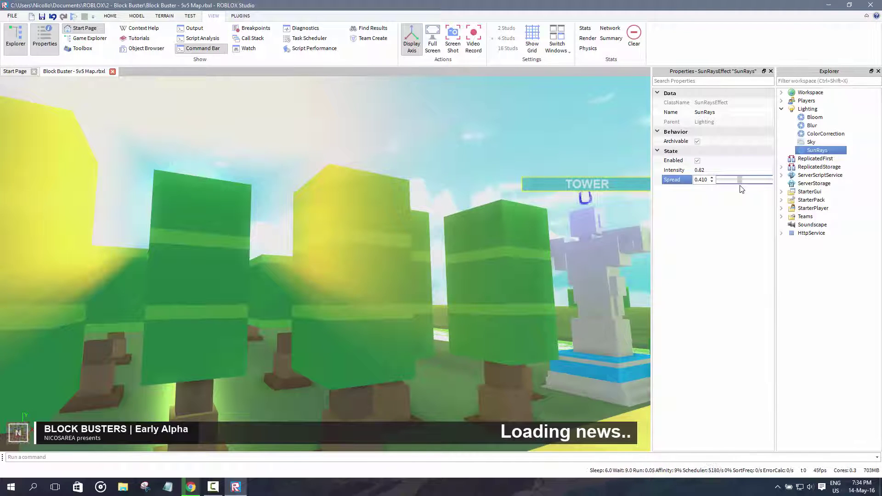
pyautogui.press('s')
pyautogui.moveTo(397, 203); pyautogui.dragTo(408, 203, button='right')
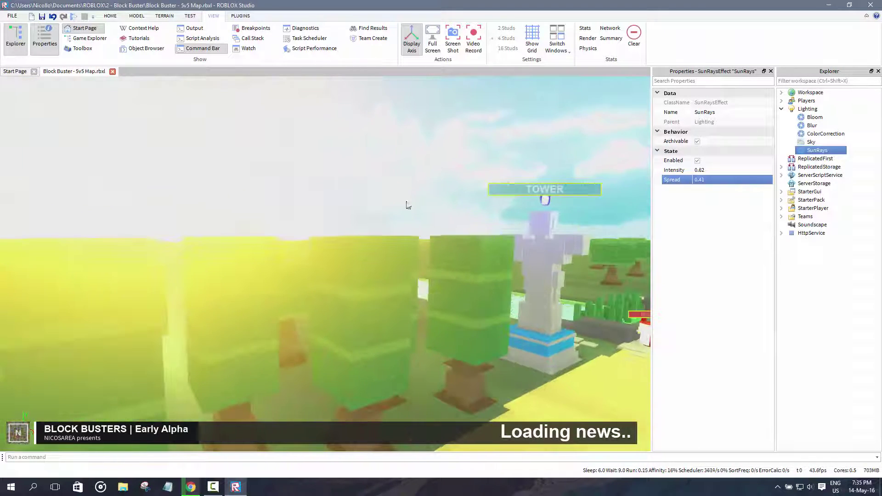
# Set the SunRays effect's Intensity to 0.23 and check the result across the map
pyautogui.click(725, 171)
pyautogui.moveTo(752, 170); pyautogui.dragTo(732, 171)
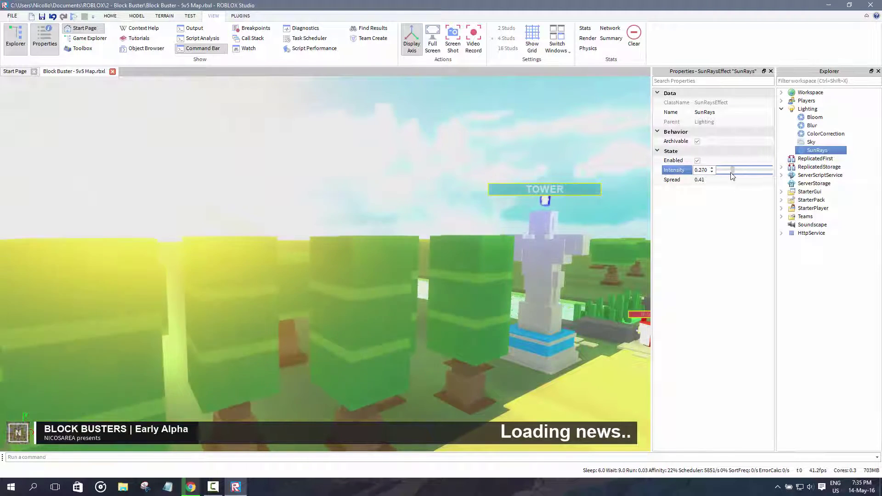
pyautogui.press('s')
pyautogui.moveTo(323, 205); pyautogui.dragTo(323, 205, button='right')
pyautogui.press('w')
pyautogui.press('s')
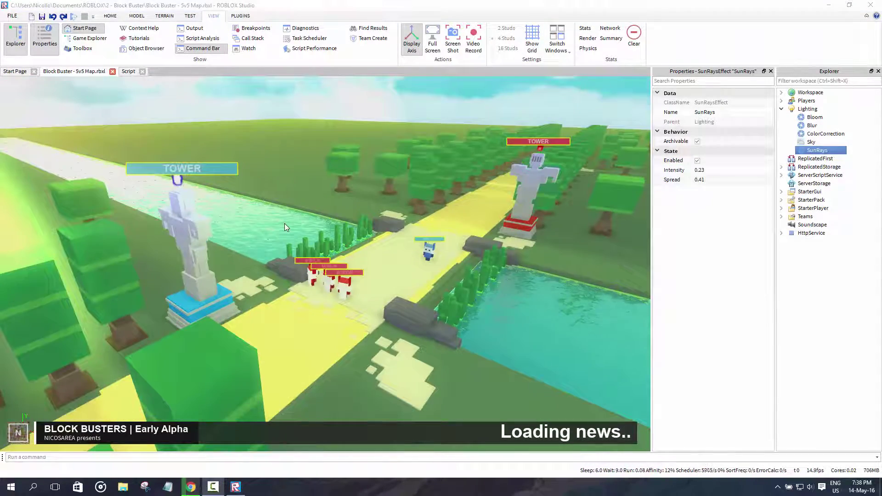
# Select the SunRays, ColorCorrection, Blur and Bloom effects together, then select only the Sky object in Lighting
pyautogui.keyDown('ctrl'); pyautogui.click(819, 135); pyautogui.keyUp('ctrl')
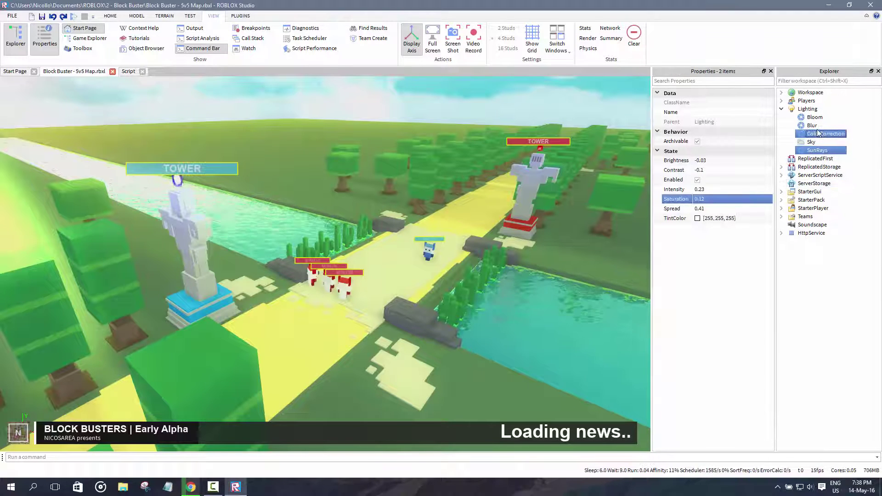
pyautogui.keyDown('ctrl'); pyautogui.click(813, 126); pyautogui.keyUp('ctrl')
pyautogui.keyDown('ctrl'); pyautogui.click(813, 118); pyautogui.keyUp('ctrl')
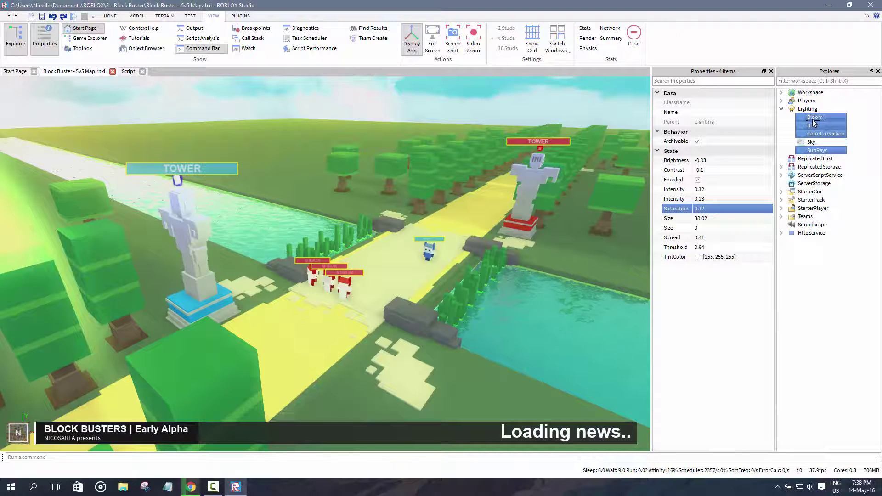
pyautogui.click(820, 148)
pyautogui.click(820, 143)
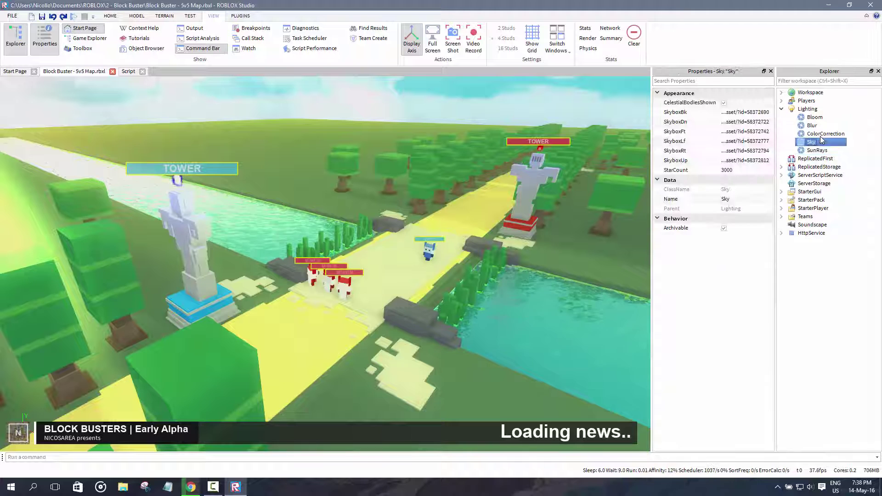
# Select the Bloom, Blur, ColorCorrection and SunRays effects together and toggle Enabled off and on repeatedly to compare the map's look
pyautogui.click(821, 135)
pyautogui.click(819, 149)
pyautogui.keyDown('ctrl'); pyautogui.click(823, 134); pyautogui.keyUp('ctrl')
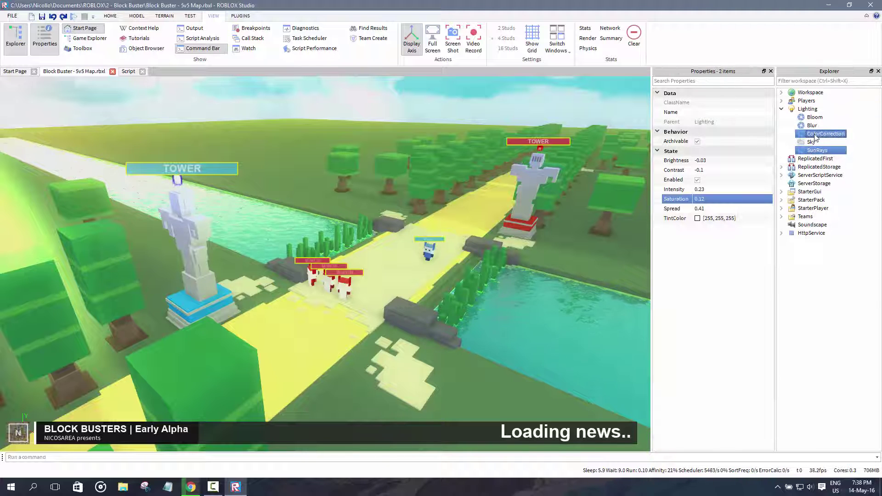
pyautogui.keyDown('ctrl'); pyautogui.click(812, 126); pyautogui.keyUp('ctrl')
pyautogui.keyDown('ctrl'); pyautogui.click(815, 117); pyautogui.keyUp('ctrl')
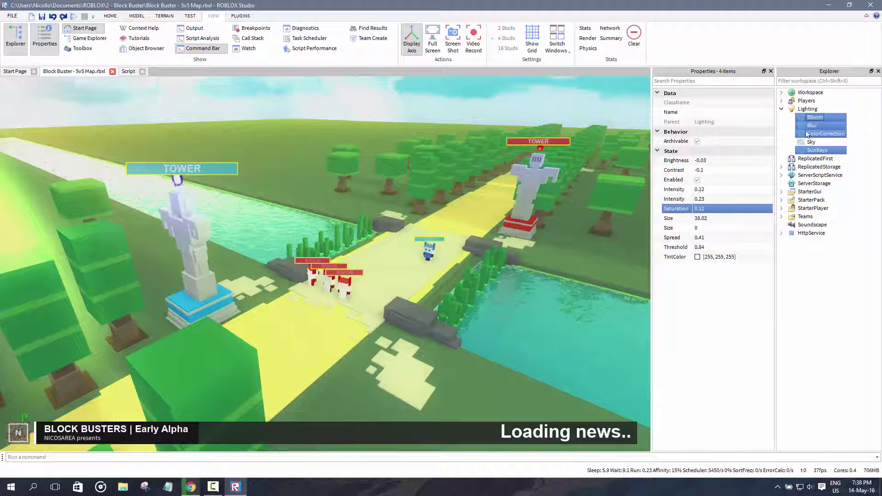
pyautogui.click(697, 179)
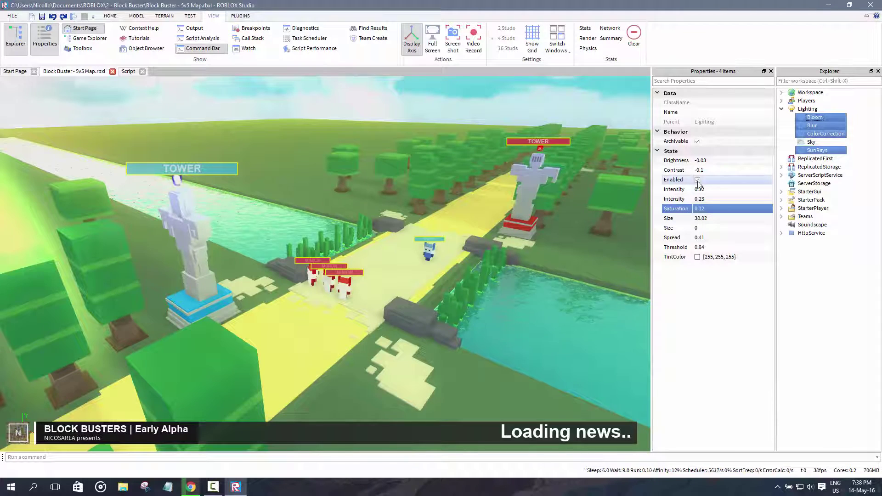
pyautogui.click(698, 181)
pyautogui.click(698, 182)
pyautogui.click(698, 181)
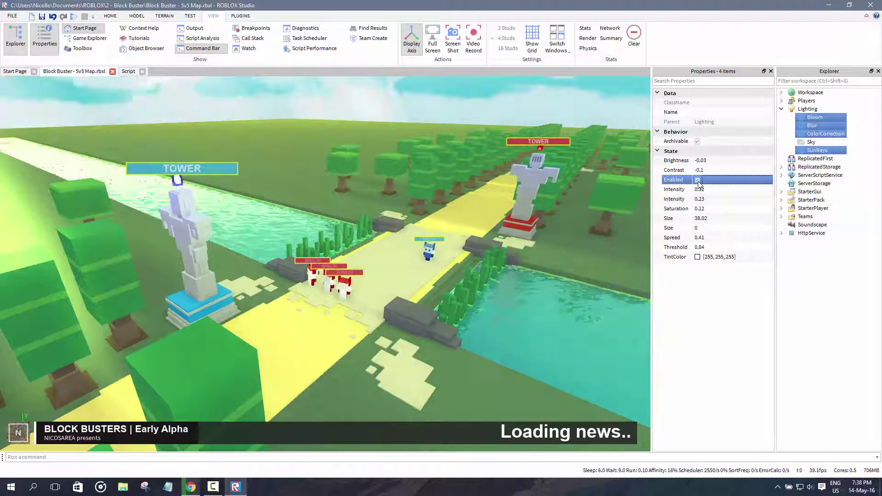
pyautogui.click(698, 181)
pyautogui.click(698, 180)
pyautogui.click(698, 179)
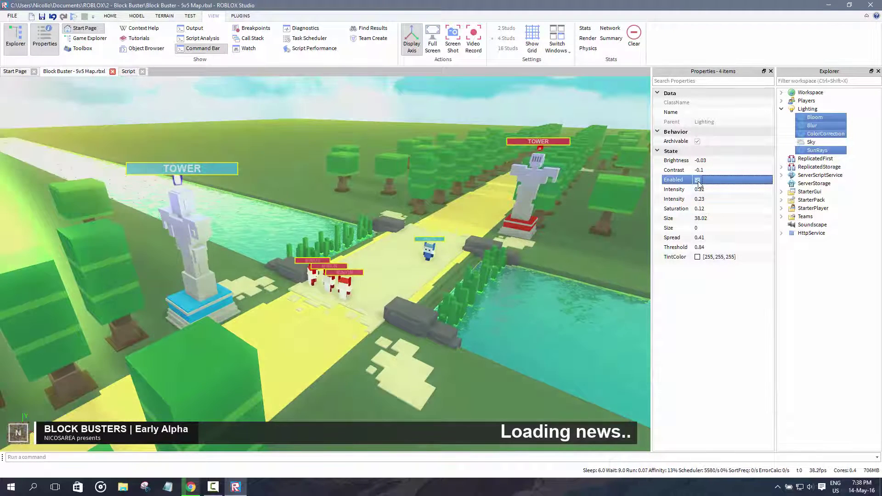
pyautogui.click(698, 180)
pyautogui.click(698, 180)
pyautogui.click(698, 180)
pyautogui.click(698, 180)
pyautogui.click(698, 180)
pyautogui.click(698, 180)
pyautogui.click(698, 180)
pyautogui.click(698, 180)
pyautogui.click(698, 180)
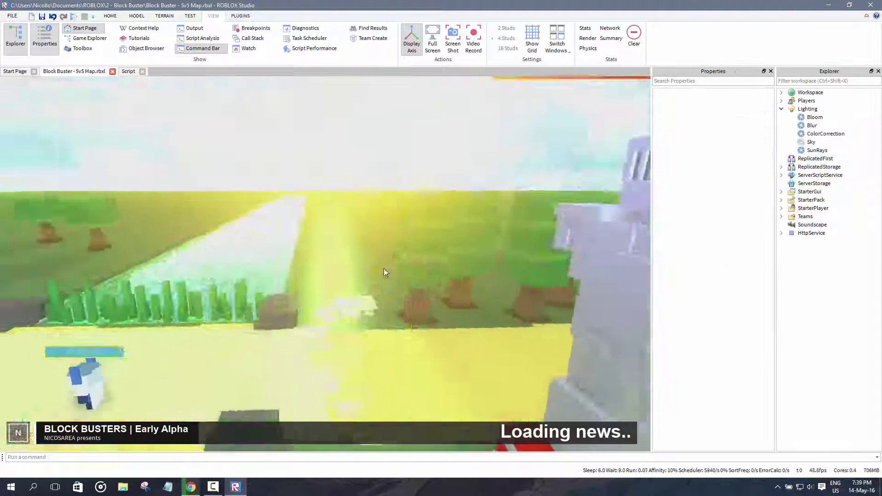
# Reselect the four post-processing effects and toggle Enabled to compare their impact on the view of the red tower
pyautogui.moveTo(385, 271); pyautogui.dragTo(386, 270, button='right')
pyautogui.press('s')
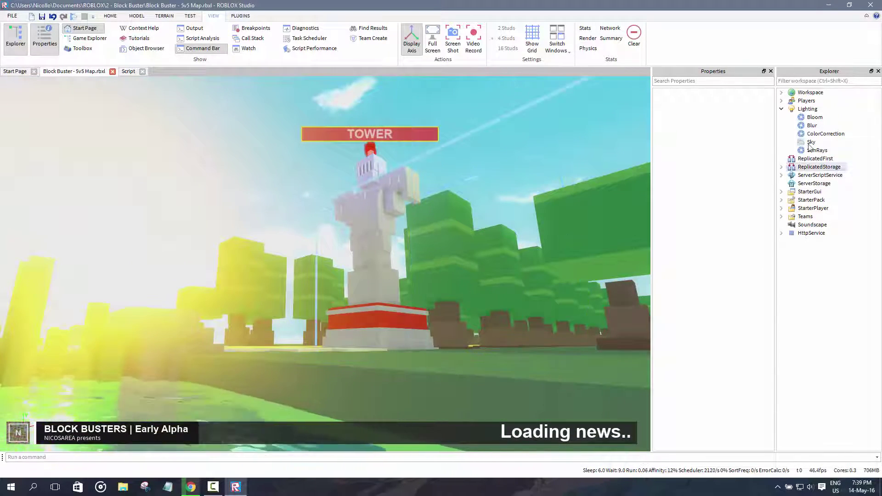
pyautogui.click(818, 133)
pyautogui.keyDown('ctrl'); pyautogui.click(813, 126); pyautogui.keyUp('ctrl')
pyautogui.keyDown('ctrl'); pyautogui.click(814, 118); pyautogui.keyUp('ctrl')
pyautogui.keyDown('ctrl'); pyautogui.click(817, 150); pyautogui.keyUp('ctrl')
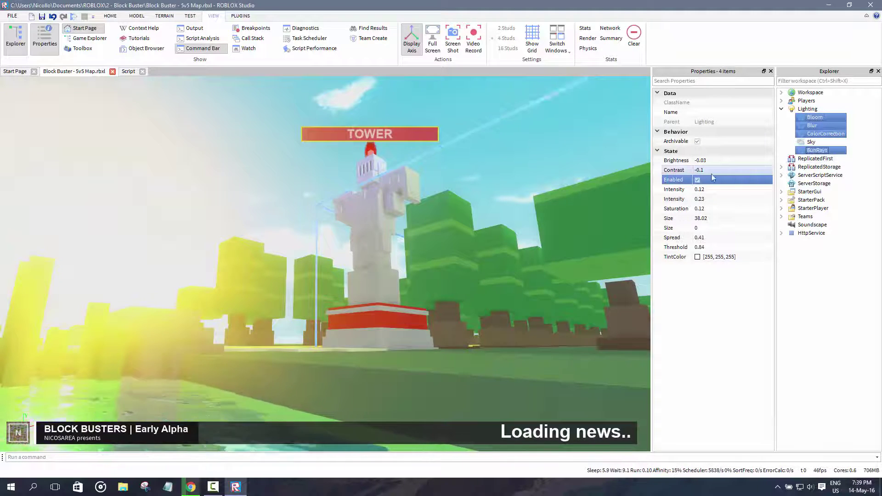
pyautogui.click(697, 180)
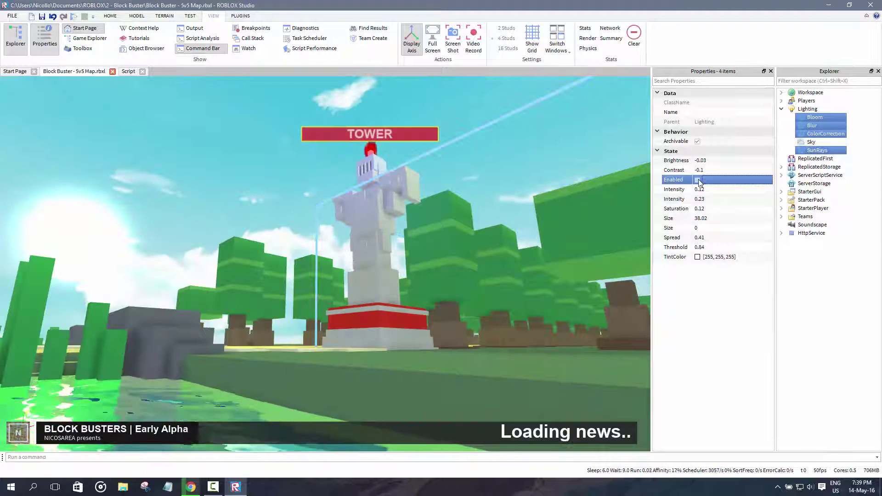
pyautogui.click(698, 180)
pyautogui.click(699, 179)
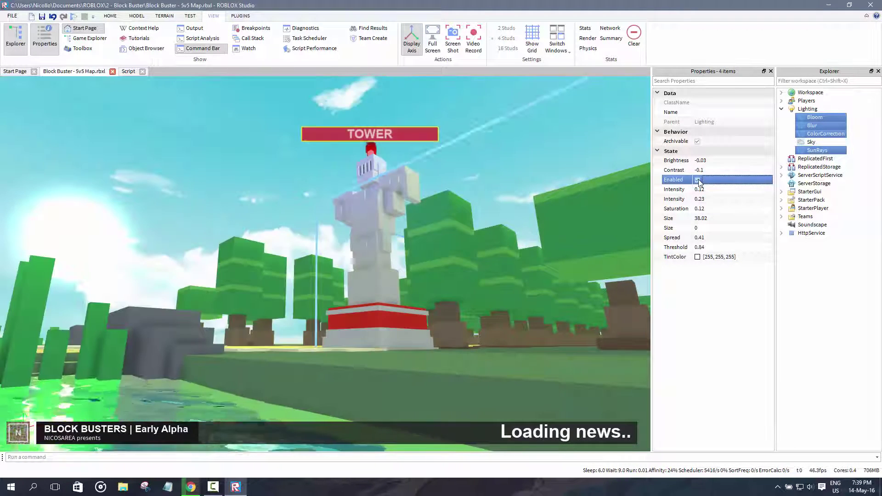
# Compare the scene from over the water with the four effects off and on, leave them enabled, and clear the selection
pyautogui.moveTo(391, 186); pyautogui.dragTo(391, 186, button='right')
pyautogui.press('s')
pyautogui.press('e')
pyautogui.press('e')
pyautogui.press('a')
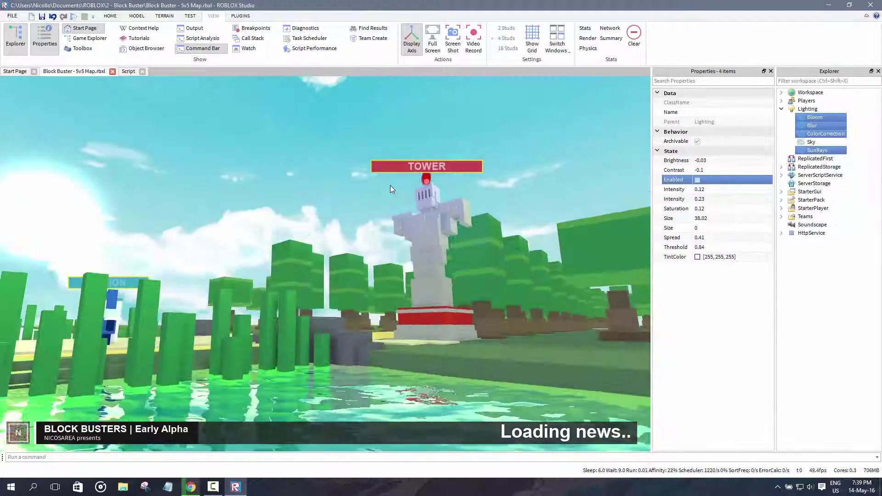
pyautogui.press('q')
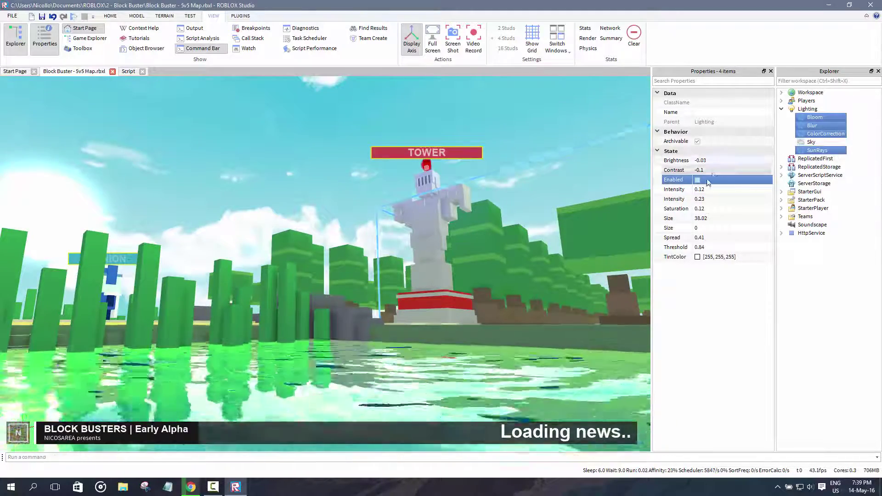
pyautogui.click(698, 180)
pyautogui.click(698, 180)
pyautogui.click(698, 180)
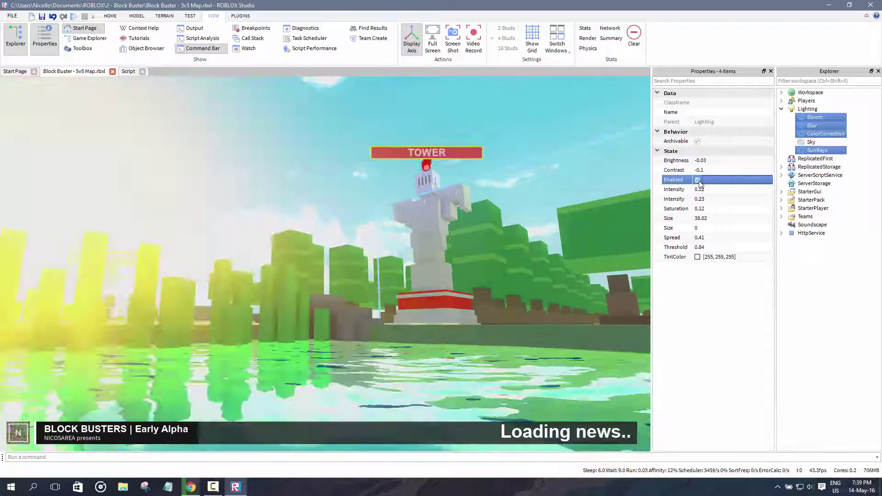
pyautogui.click(698, 180)
pyautogui.click(698, 180)
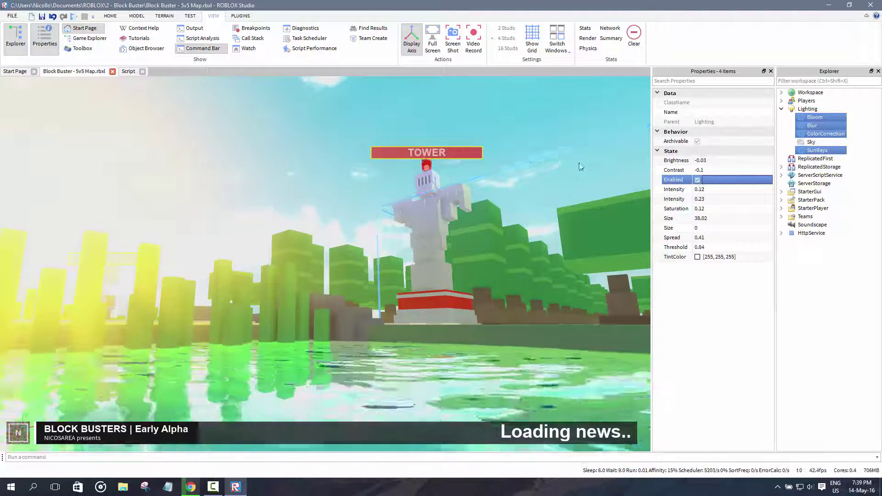
pyautogui.click(549, 145)
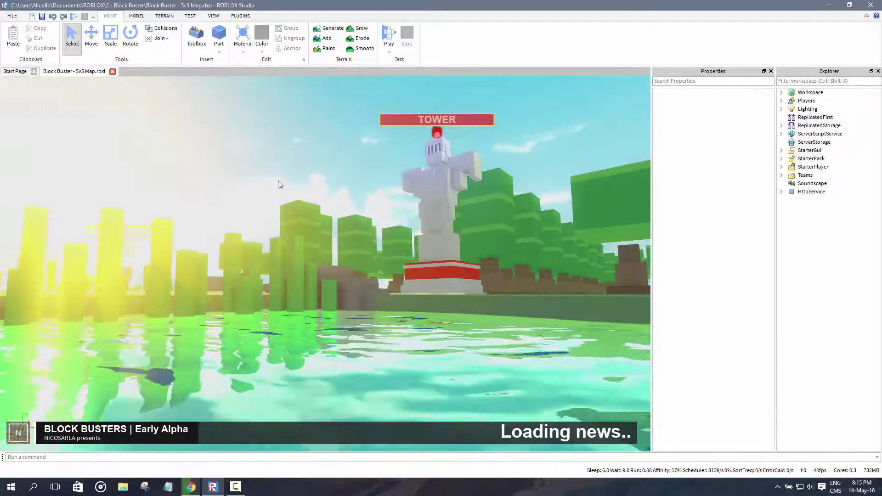
# Survey the map, then expand Lighting and review the properties of the Bloom, Blur, ColorCorrection and SunRays effects
pyautogui.press('e')
pyautogui.press('q')
pyautogui.moveTo(277, 181); pyautogui.dragTo(279, 179, button='right')
pyautogui.moveTo(419, 172); pyautogui.dragTo(419, 171, button='right')
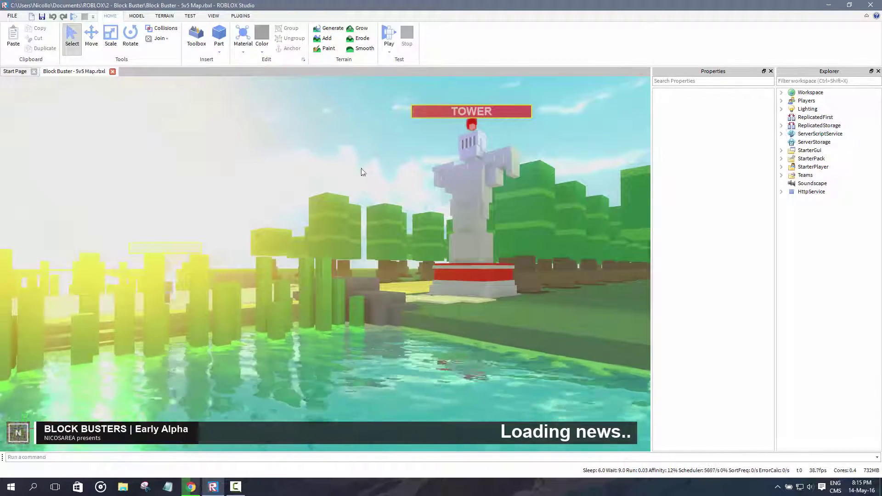
pyautogui.moveTo(328, 181); pyautogui.dragTo(329, 180, button='right')
pyautogui.press('w')
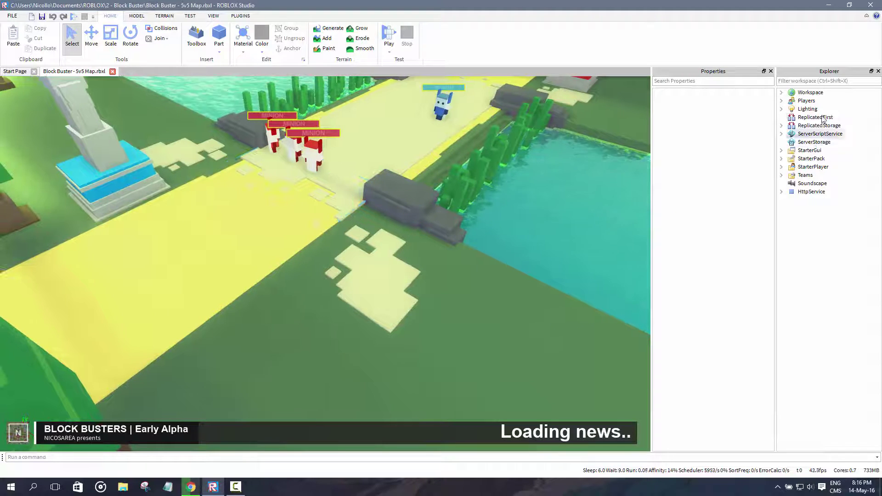
pyautogui.click(782, 109)
pyautogui.click(814, 117)
pyautogui.click(810, 128)
pyautogui.click(811, 133)
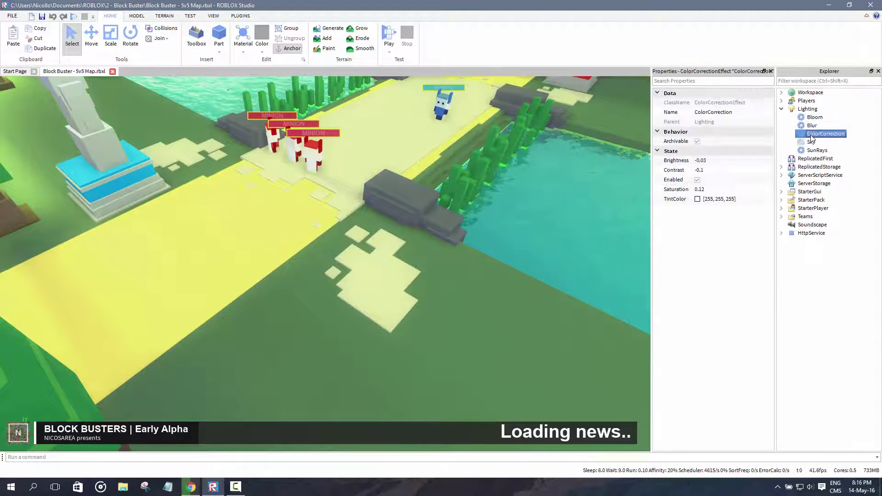
pyautogui.click(810, 125)
pyautogui.click(811, 134)
pyautogui.click(808, 118)
pyautogui.click(808, 125)
pyautogui.click(810, 133)
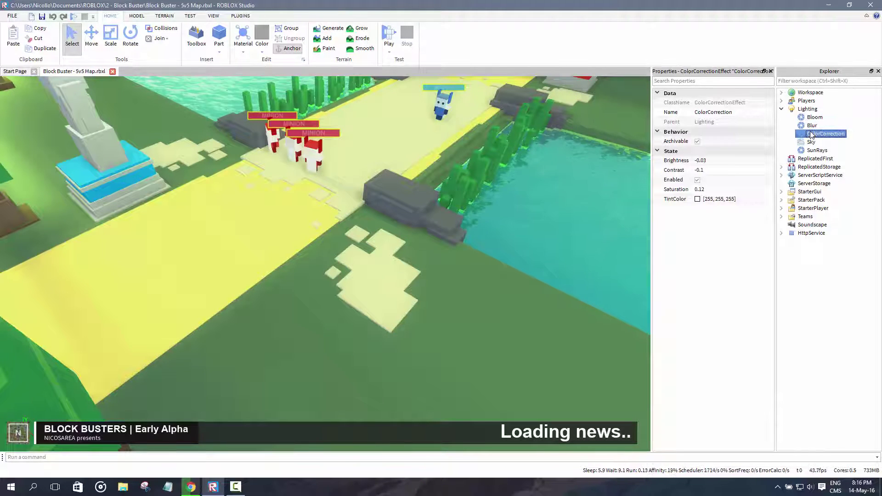
pyautogui.click(810, 150)
pyautogui.click(811, 134)
pyautogui.click(810, 125)
pyautogui.press('Up')
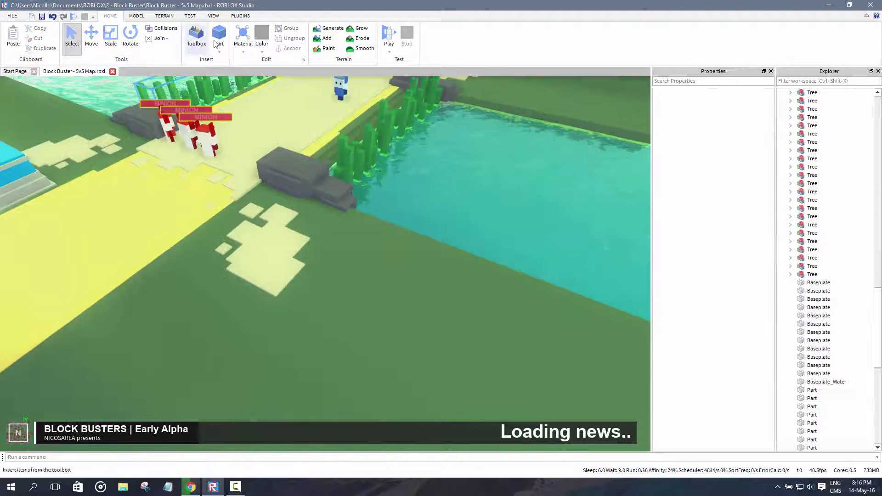
# Insert a block part, place it on the grass beside the river near the rocks, and anchor it
pyautogui.click(218, 35)
pyautogui.moveTo(317, 252); pyautogui.dragTo(377, 271)
pyautogui.scroll(2, 468, 317)
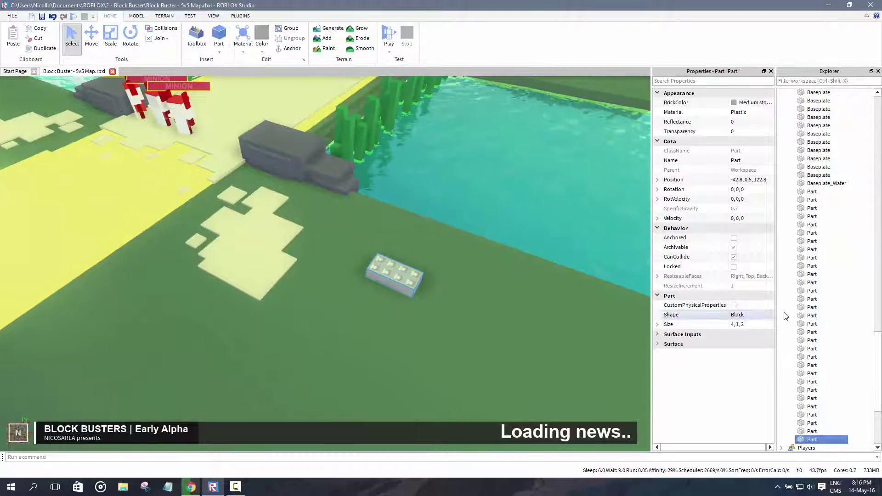
pyautogui.click(734, 238)
pyautogui.press('s')
pyautogui.moveTo(432, 283); pyautogui.dragTo(432, 278, button='right')
pyautogui.press('w')
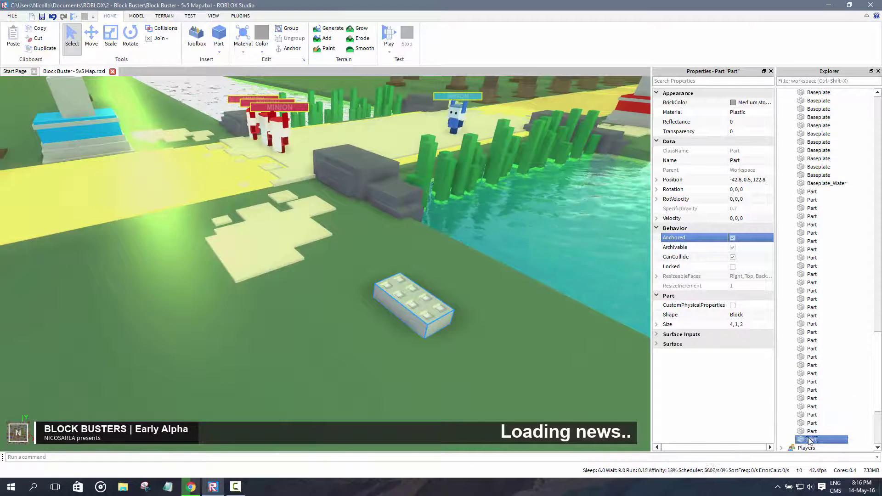
# Insert a Script object into the new anchored part
pyautogui.rightClick(812, 439)
pyautogui.moveTo(809, 351)
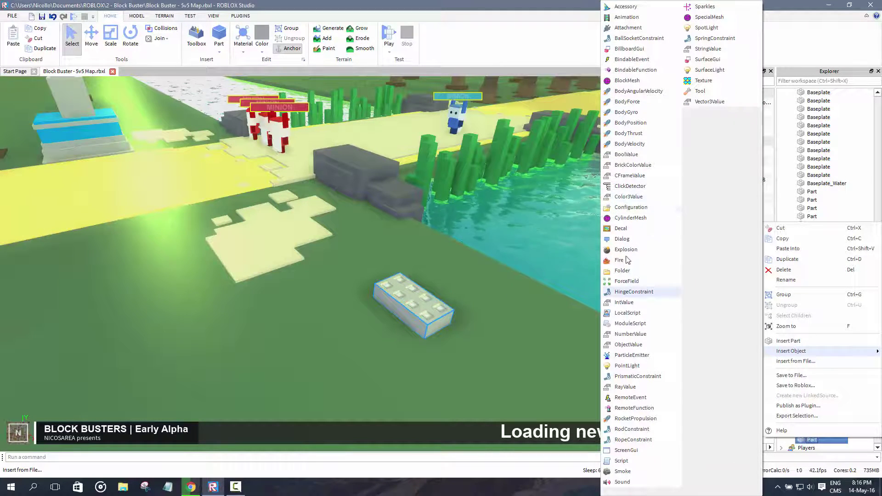
pyautogui.click(624, 460)
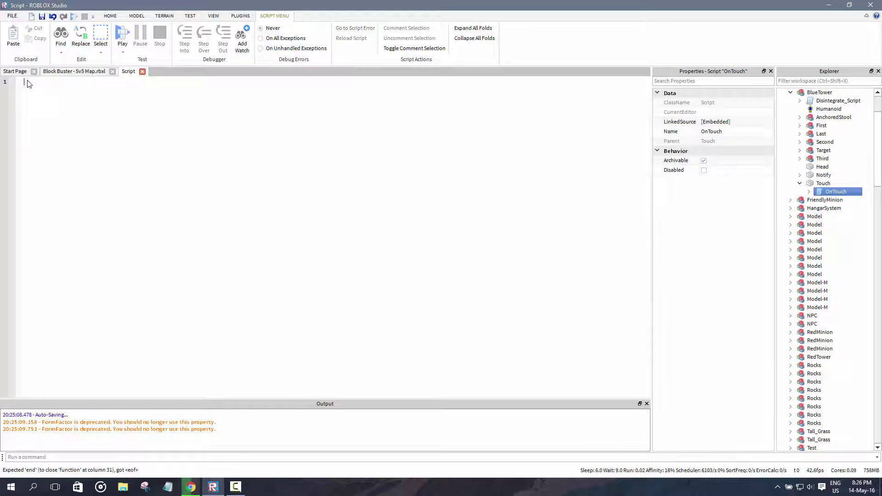
# Write the touch handler script.Parent.Touched:connect(function(hit), closed with end), in the part's script
pyautogui.write('script.')
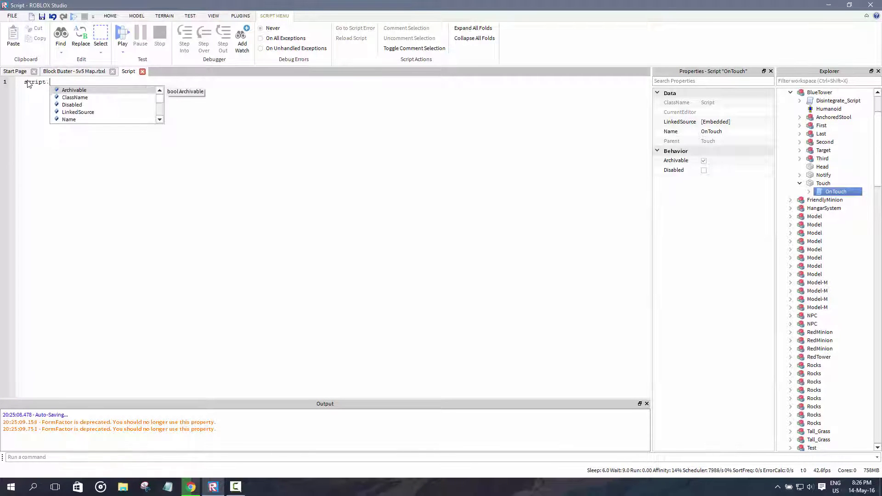
pyautogui.write('Parent.')
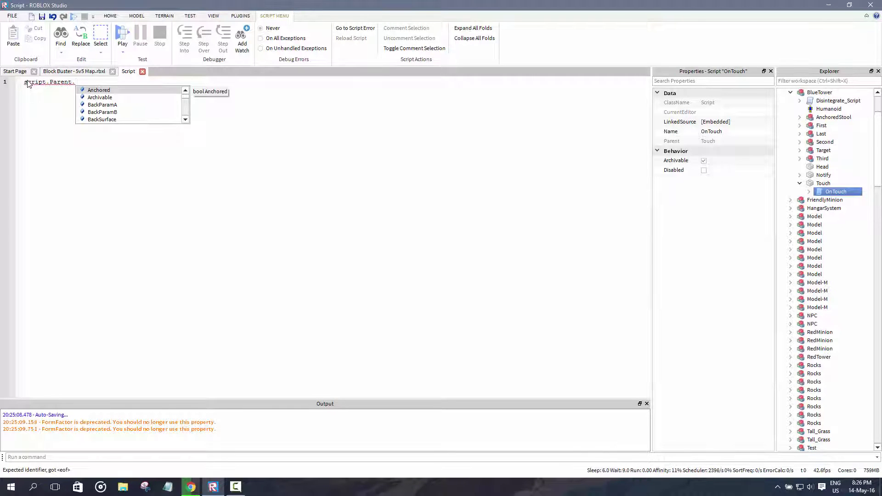
pyautogui.write('Touched')
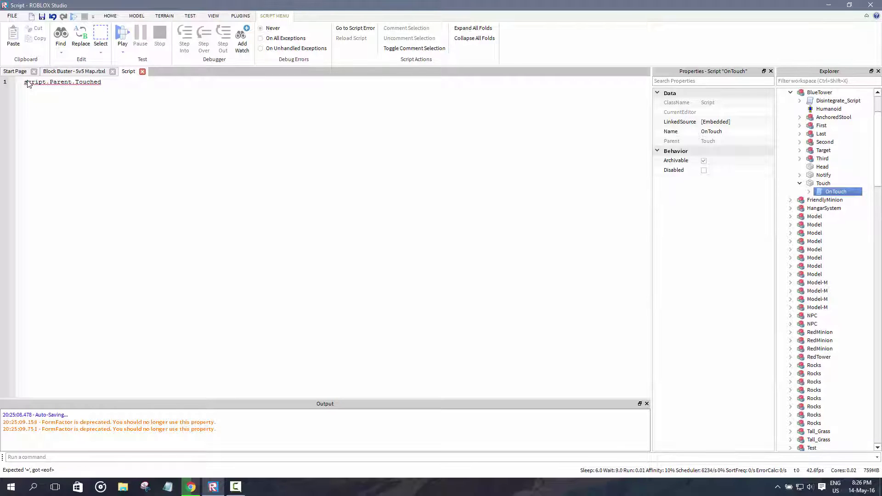
pyautogui.write(':connect(')
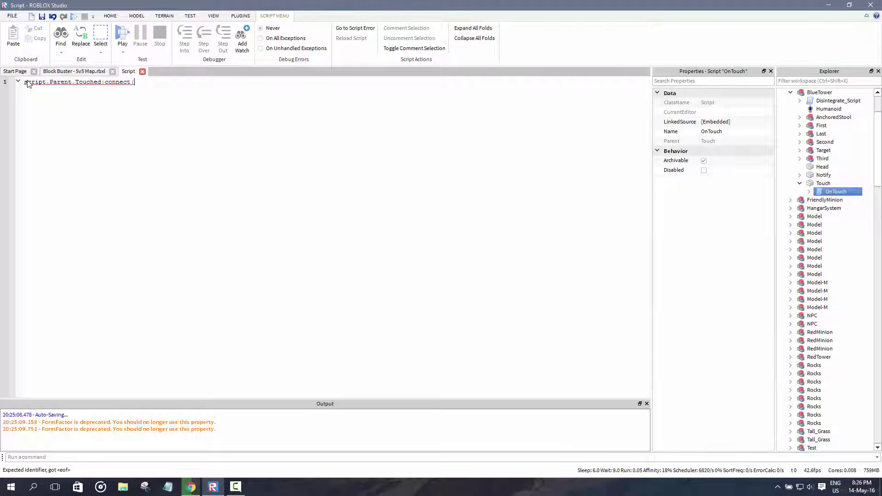
pyautogui.write('function(')
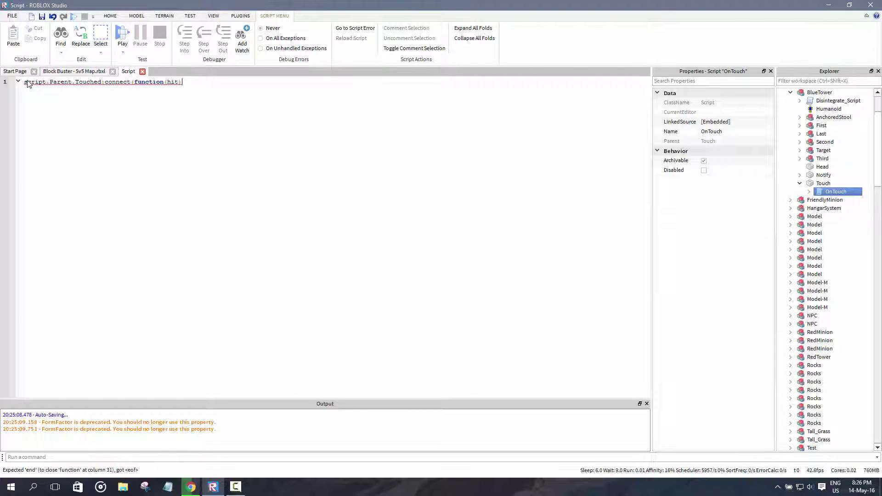
pyautogui.write('hit)')
pyautogui.press('Return')
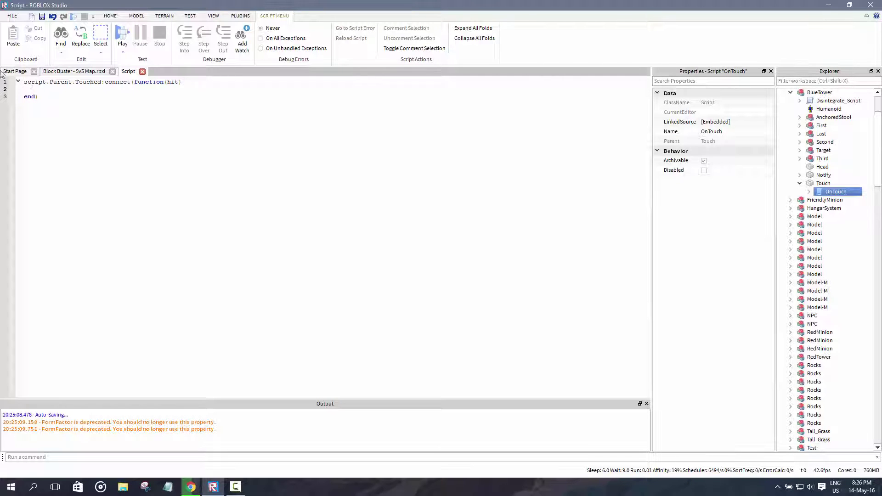
# Check the ColorCorrection effect's properties in Lighting, and start the touch handler's body with game.Lighting.ColorCorrection
pyautogui.scroll(-15, 876, 149)
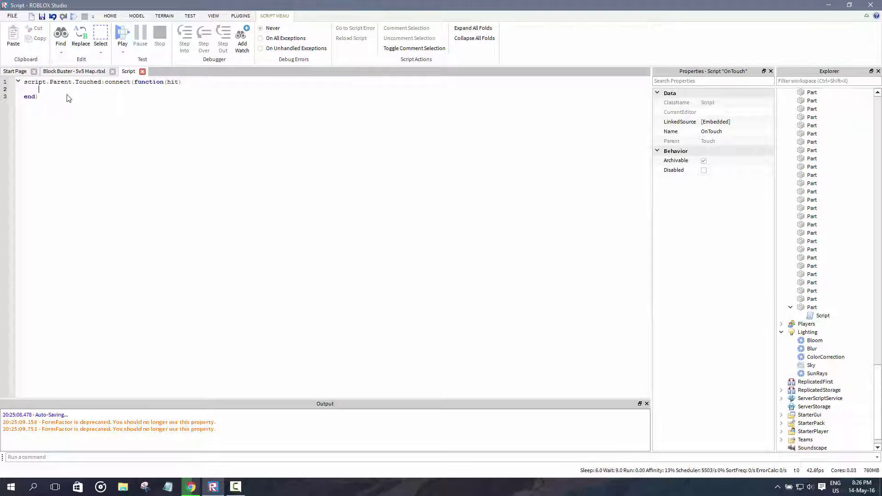
pyautogui.click(825, 357)
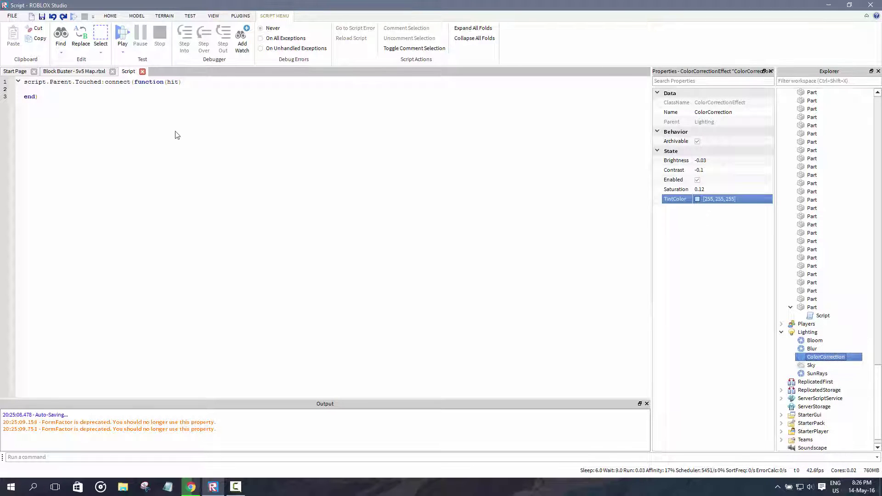
pyautogui.click(132, 102)
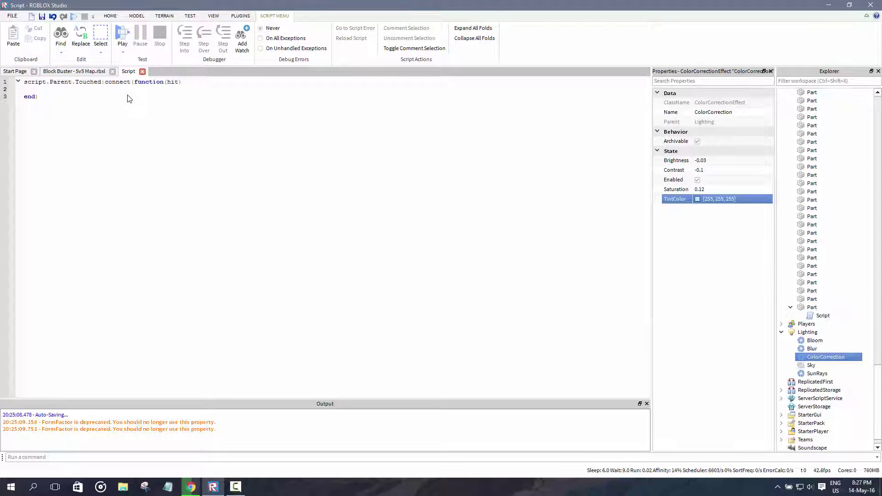
pyautogui.write('game.')
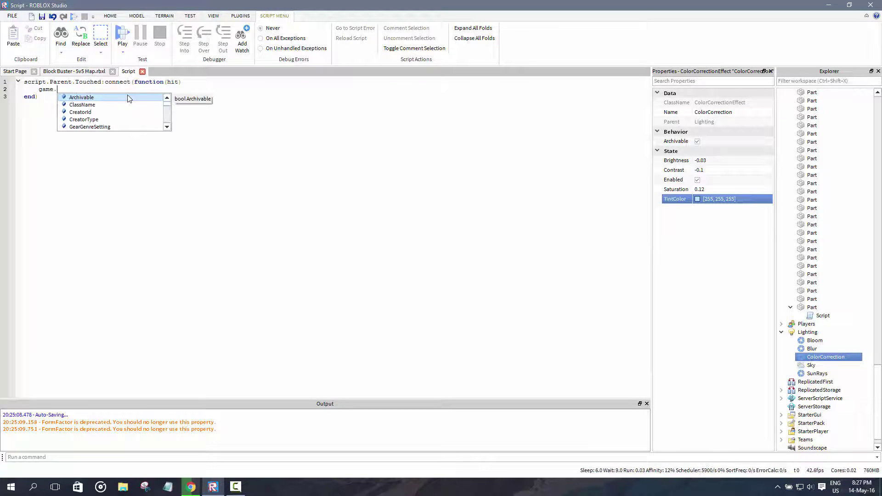
pyautogui.write('Lightin')
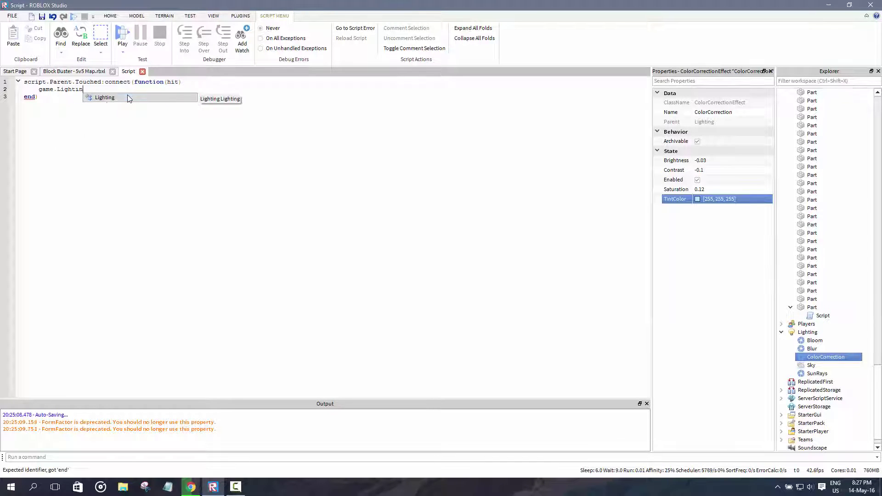
pyautogui.write('g.Color')
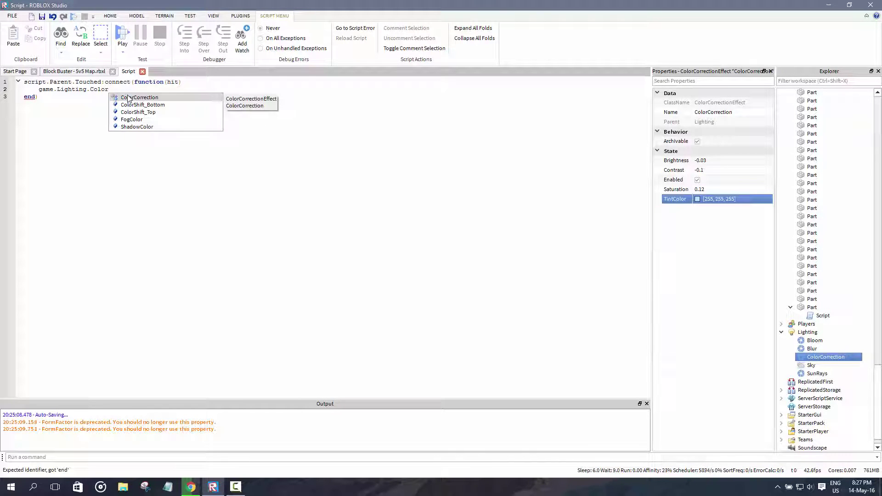
pyautogui.press('Return')
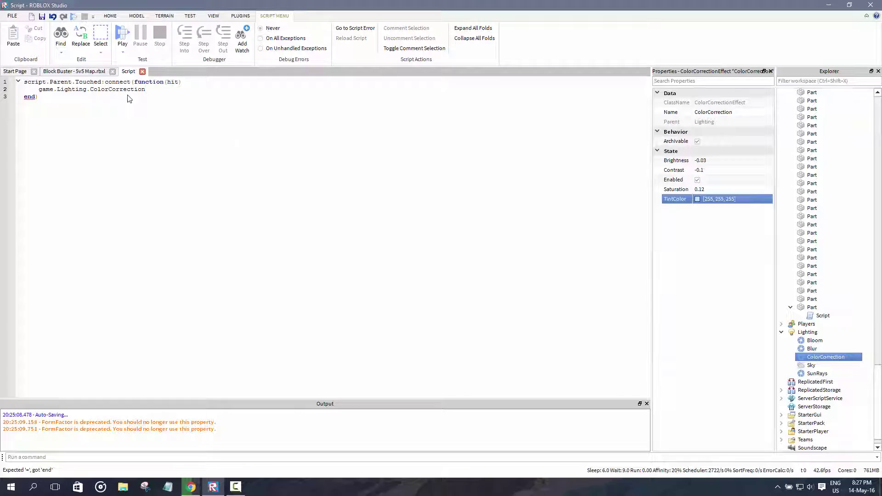
# Complete the handler line by assigning Color3.new(255,0,0) to the ColorCorrection effect's TintColor property
pyautogui.write('.')
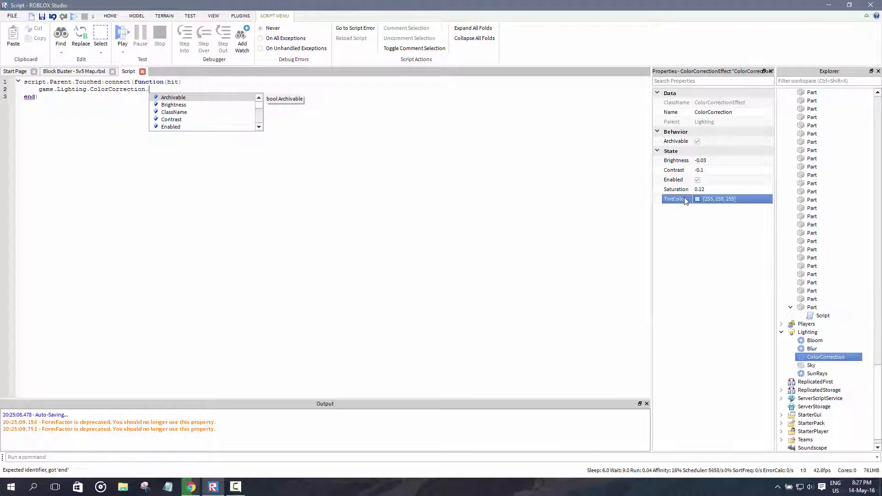
pyautogui.write('Tint')
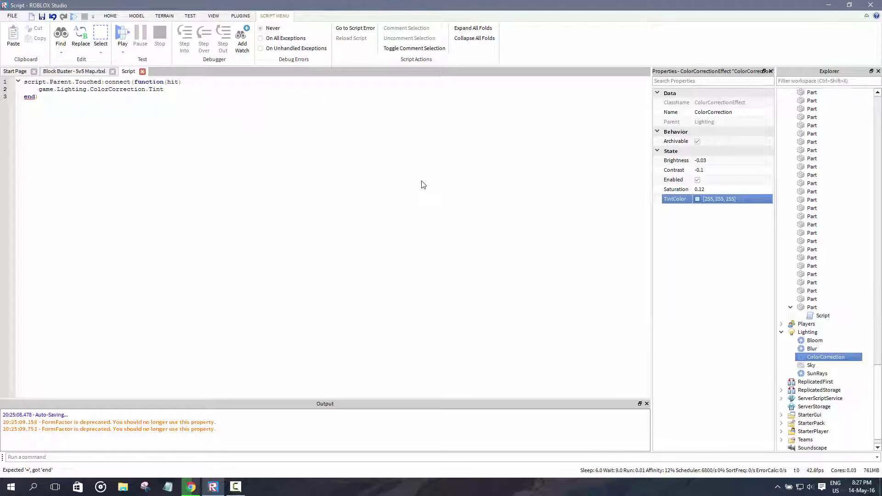
pyautogui.write('Color')
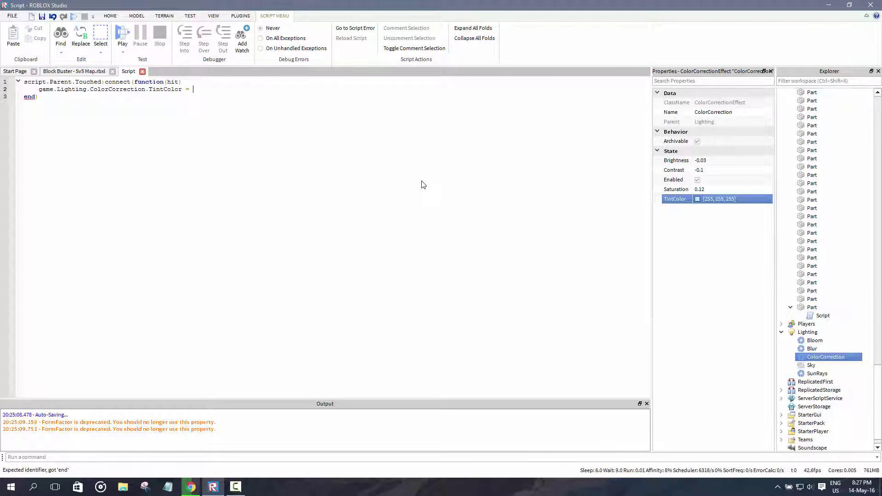
pyautogui.write('= ')
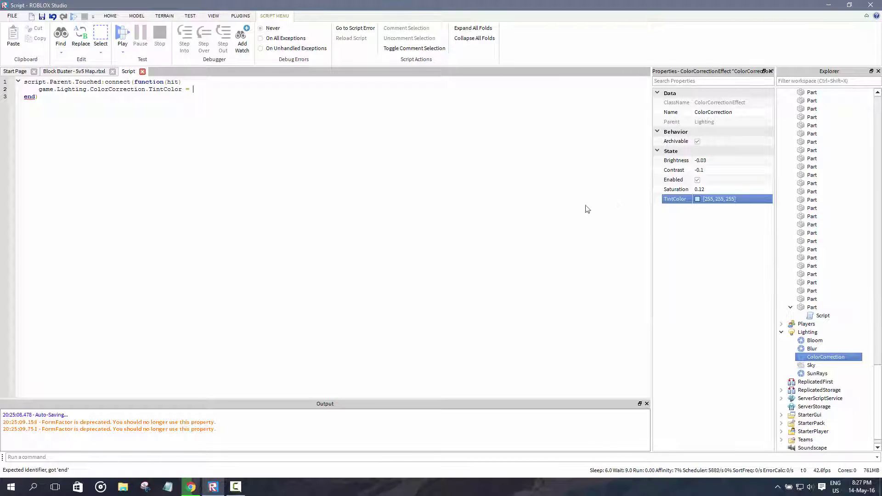
pyautogui.write('Color3.')
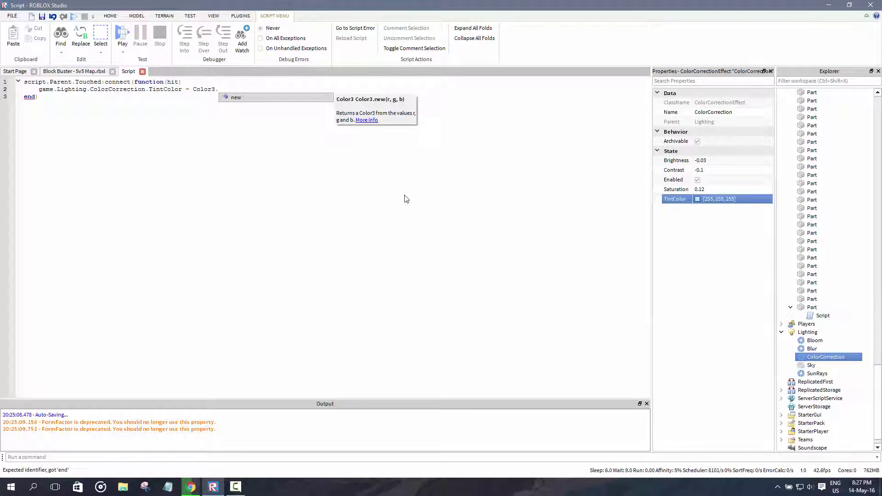
pyautogui.write('new(255,0,0')
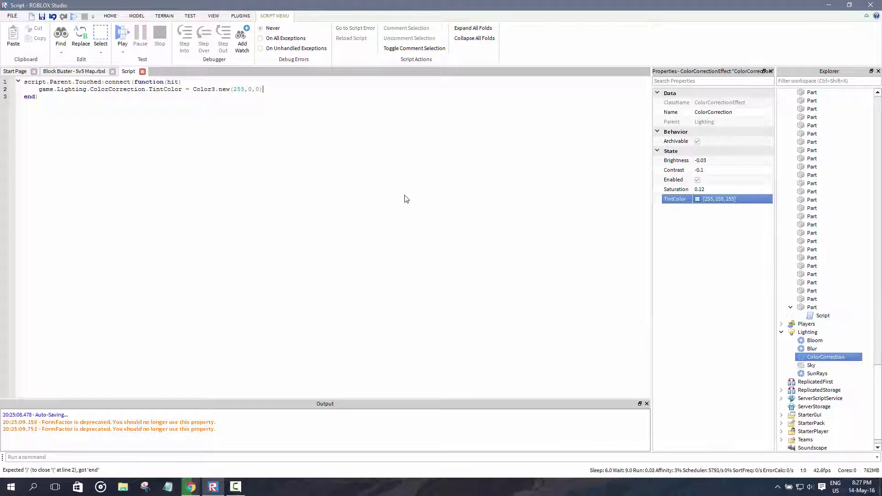
# Playtest the map by moving the character toward the scripted part, and set the red value of ColorCorrection's TintColor to 255
pyautogui.click(79, 71)
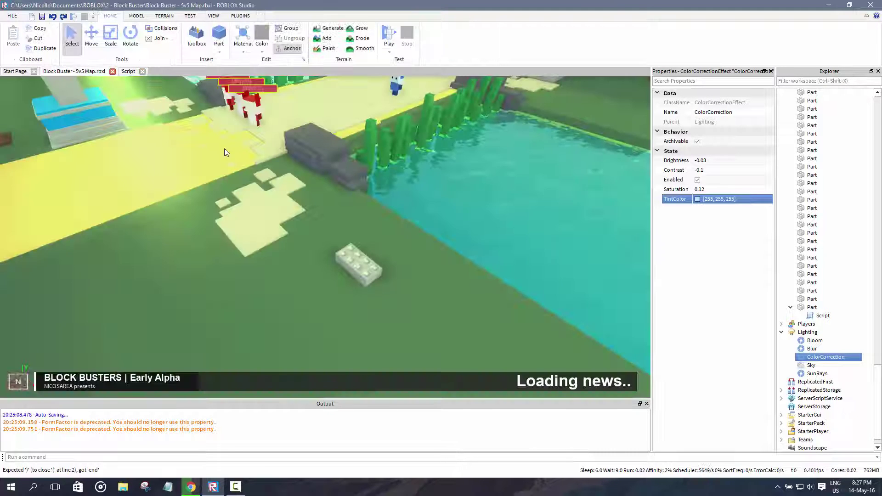
pyautogui.click(389, 35)
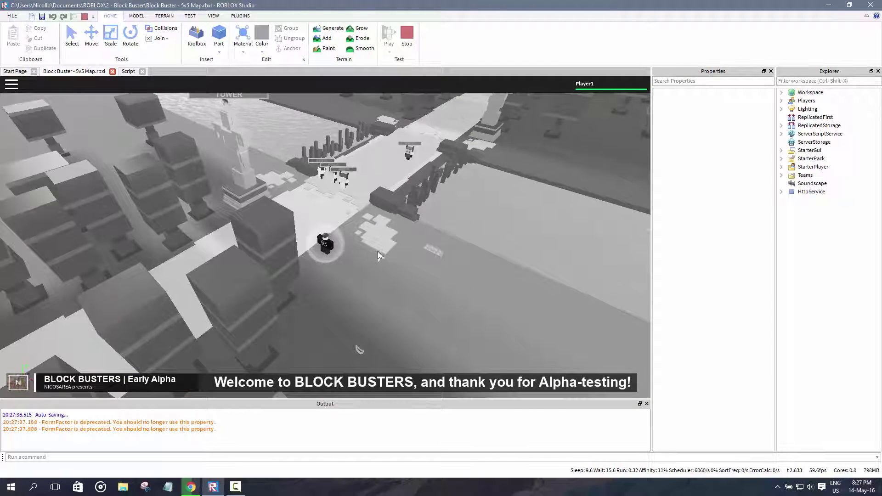
pyautogui.press('d')
pyautogui.press('d')
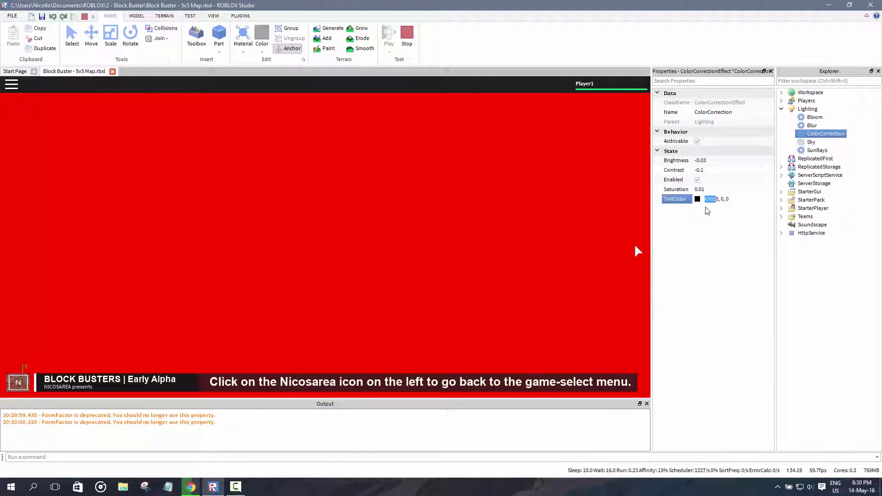
pyautogui.write('255')
pyautogui.press('Return')
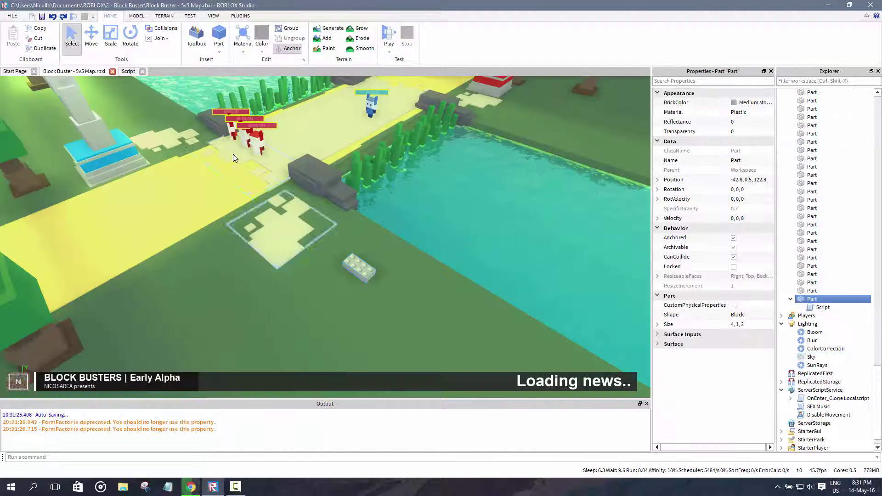
# Review the part's script and the Blur effect's properties, and examine the map around the block beside the river
pyautogui.click(128, 72)
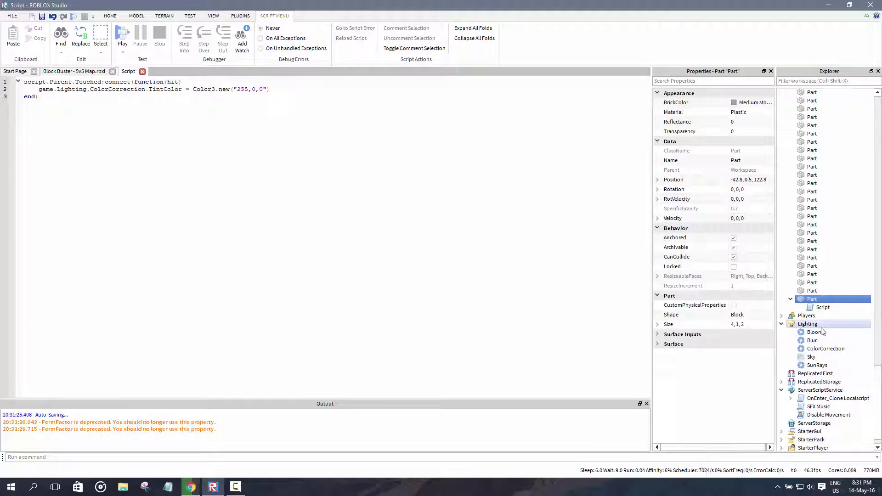
pyautogui.click(812, 340)
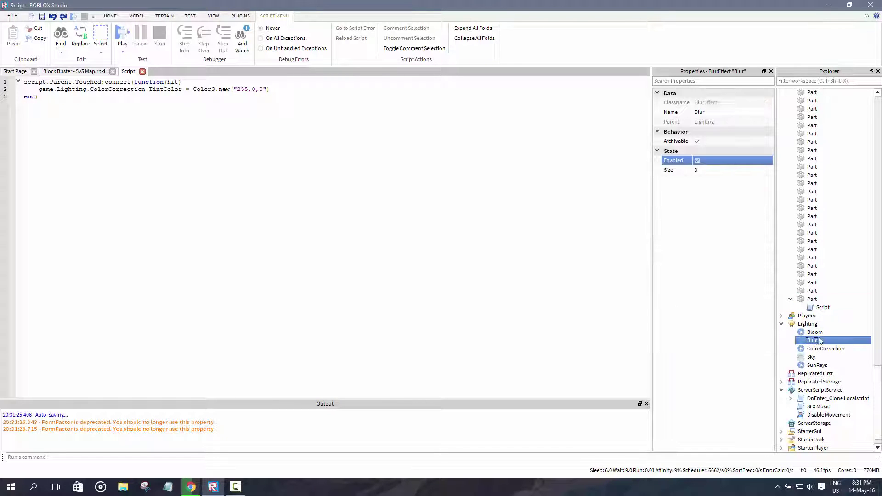
pyautogui.click(73, 71)
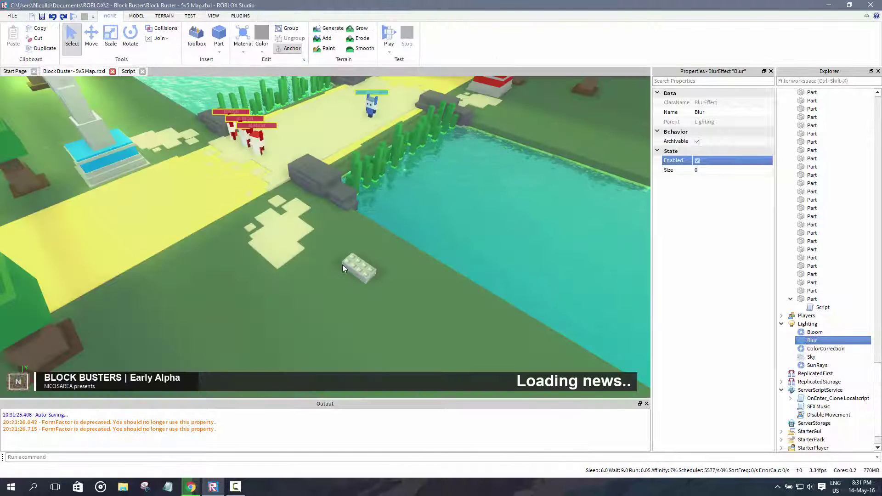
pyautogui.moveTo(420, 283); pyautogui.dragTo(418, 277, button='right')
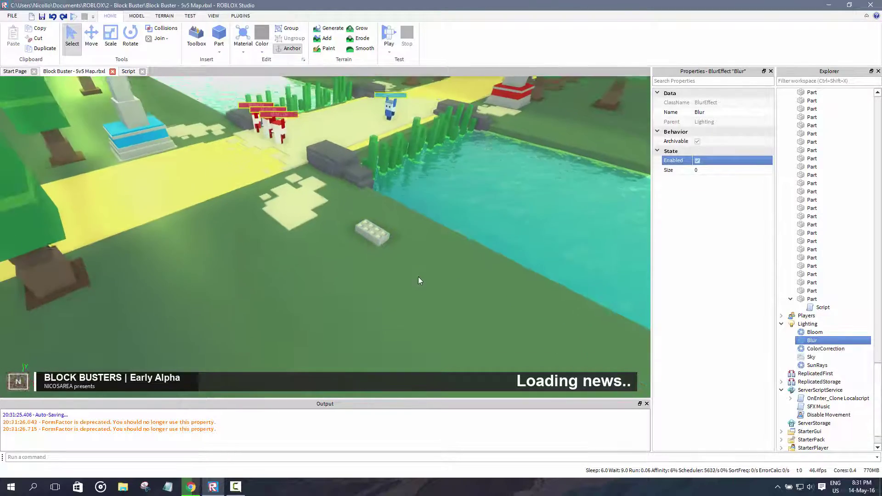
pyautogui.scroll(3, 415, 268)
pyautogui.scroll(-5, 414, 267)
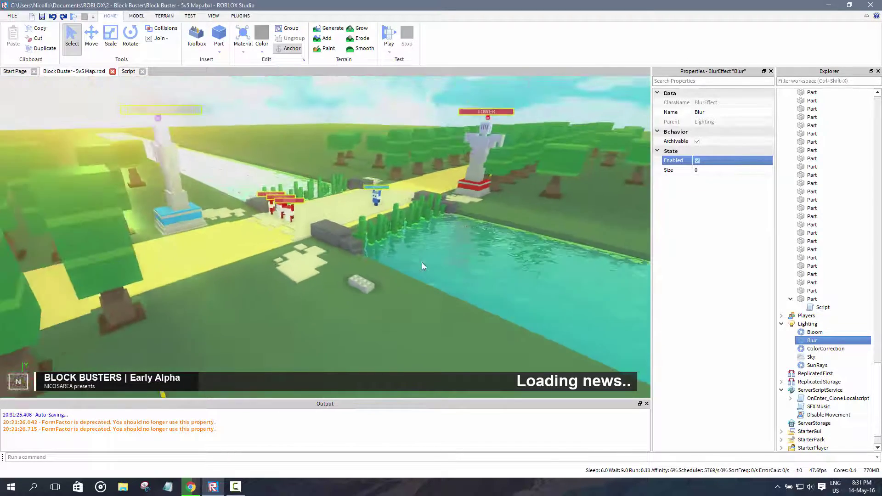
pyautogui.scroll(2, 423, 266)
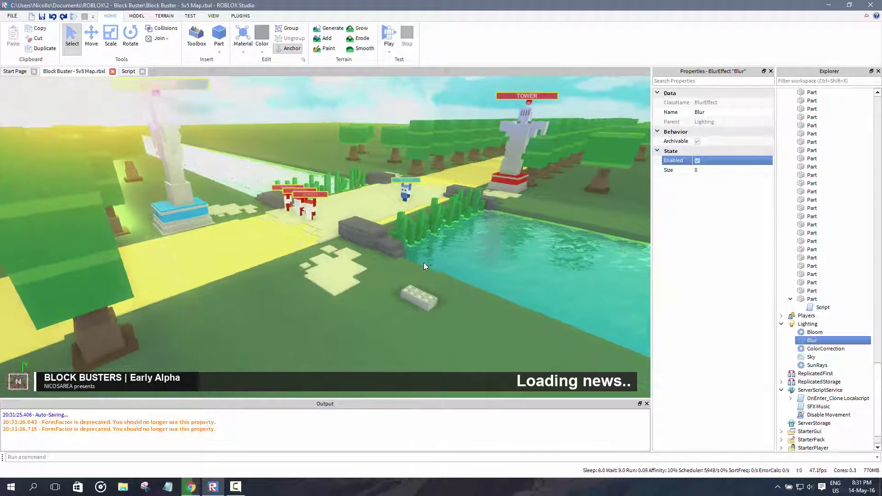
pyautogui.scroll(2, 424, 263)
pyautogui.scroll(-4, 421, 253)
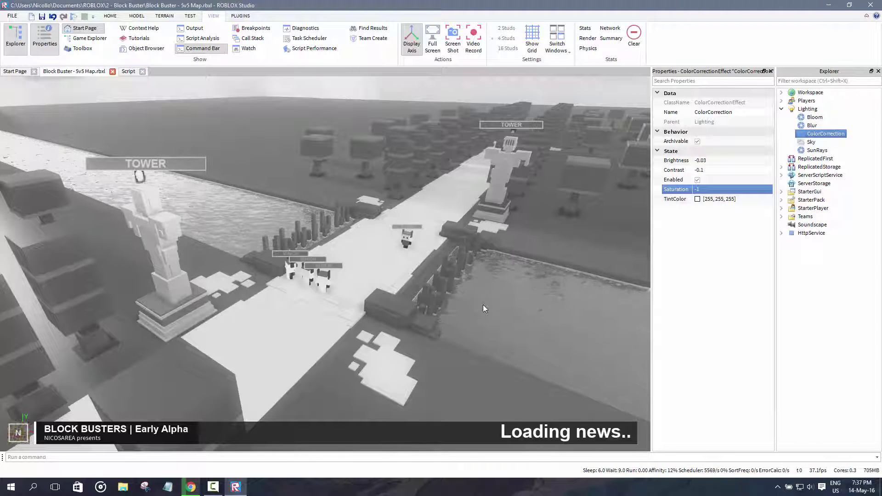
# Undo the last Saturation change on the ColorCorrection effect
pyautogui.hotkey('ctrl', 'z')
pyautogui.moveTo(493, 314); pyautogui.dragTo(493, 315, button='right')
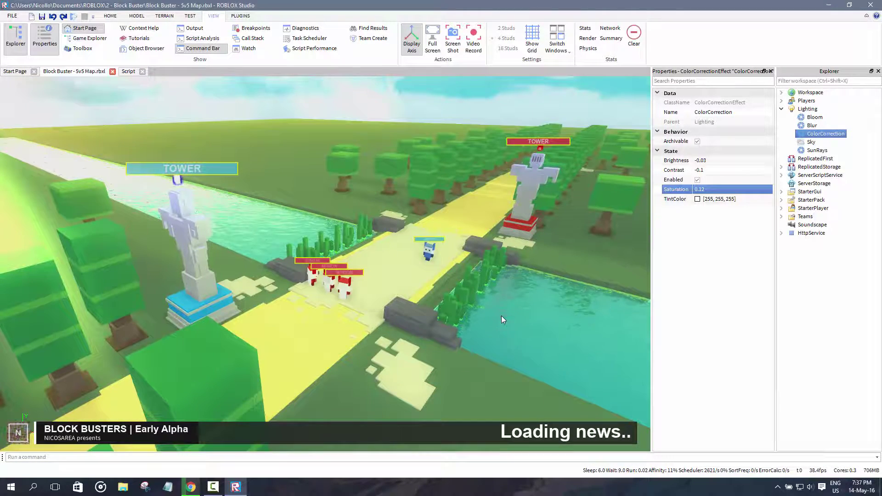
# Review the properties of the Blur, Bloom, ColorCorrection and SunRays effects under Lighting
pyautogui.click(815, 125)
pyautogui.click(815, 117)
pyautogui.click(816, 134)
pyautogui.click(817, 150)
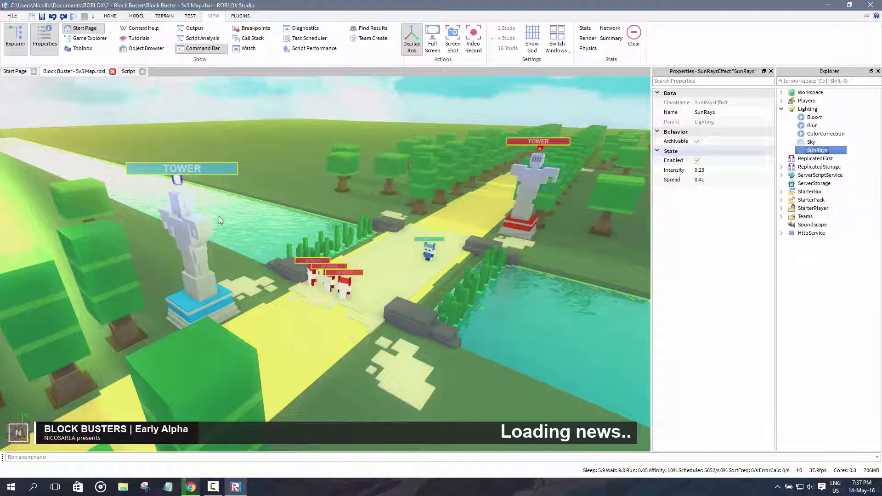